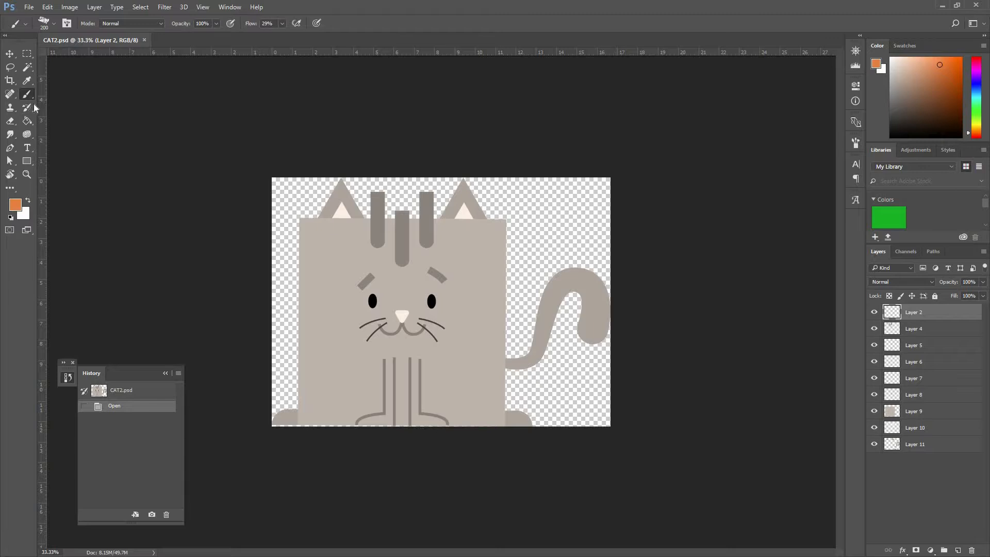
# Step: Enlarge the canvas evenly on all sides of the cat with the Crop tool to add transparent margin
pyautogui.click(9, 83)
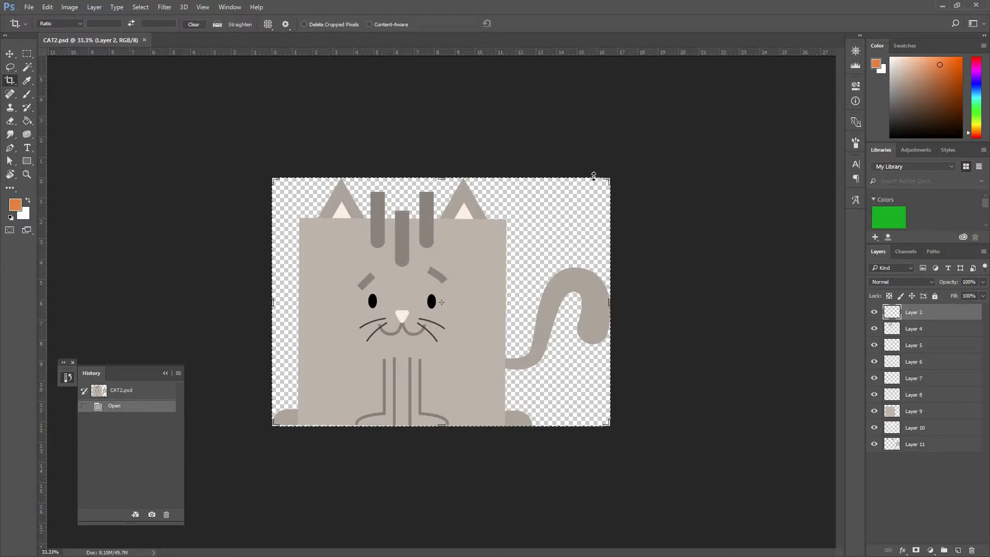
pyautogui.moveTo(609, 180); pyautogui.dragTo(650, 149)
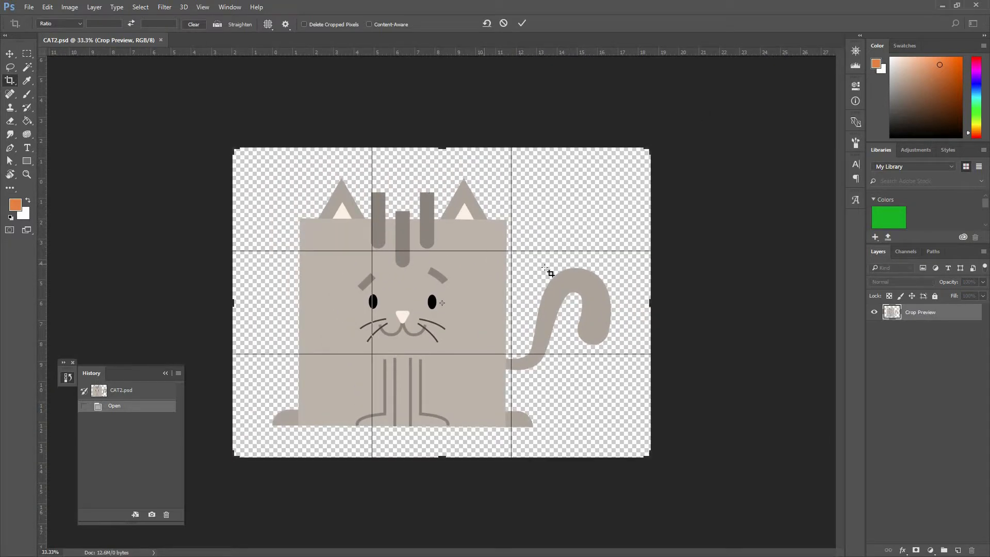
pyautogui.press('Return')
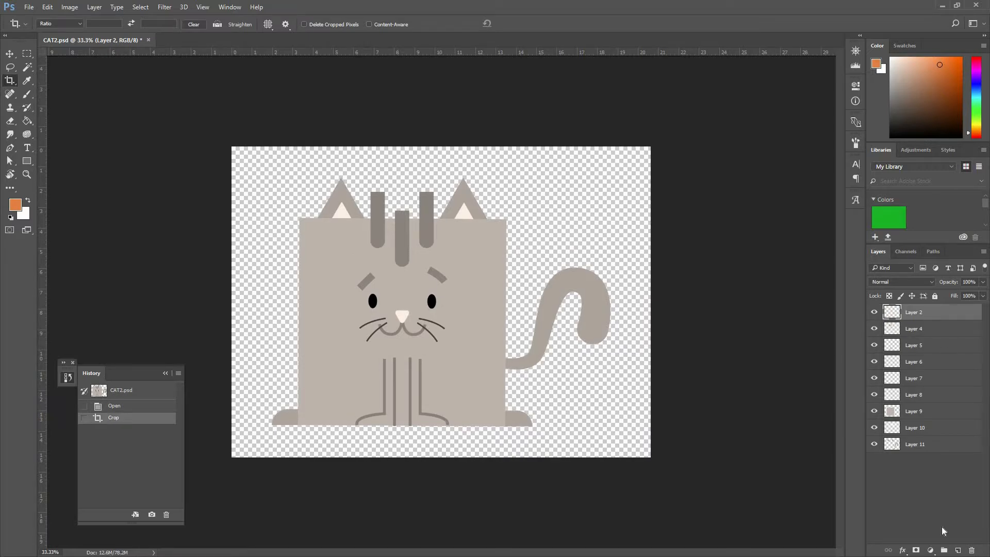
# Step: Try painting rough strokes over the cat's body with the 200 px brush and a brown sampled from it, and undo them
pyautogui.click(28, 96)
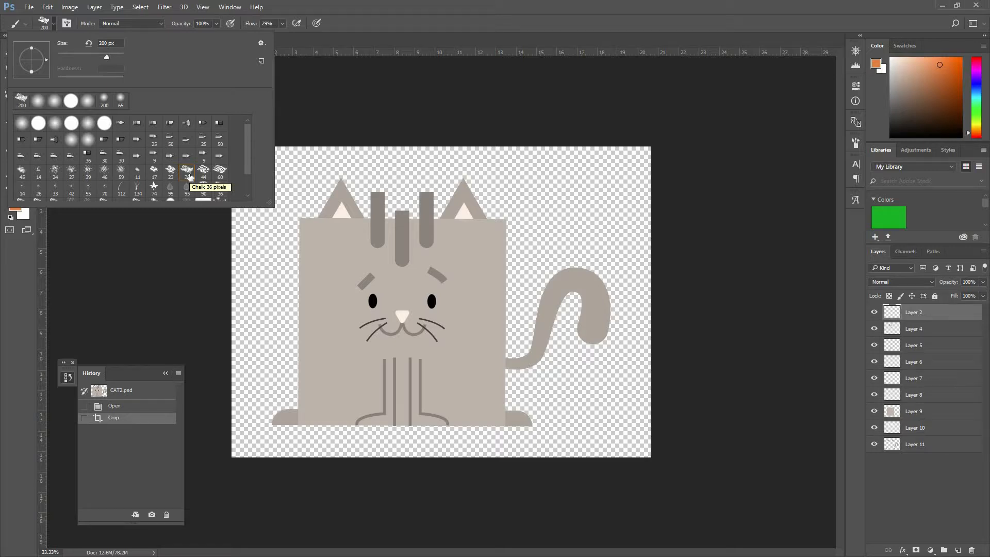
pyautogui.click(552, 257)
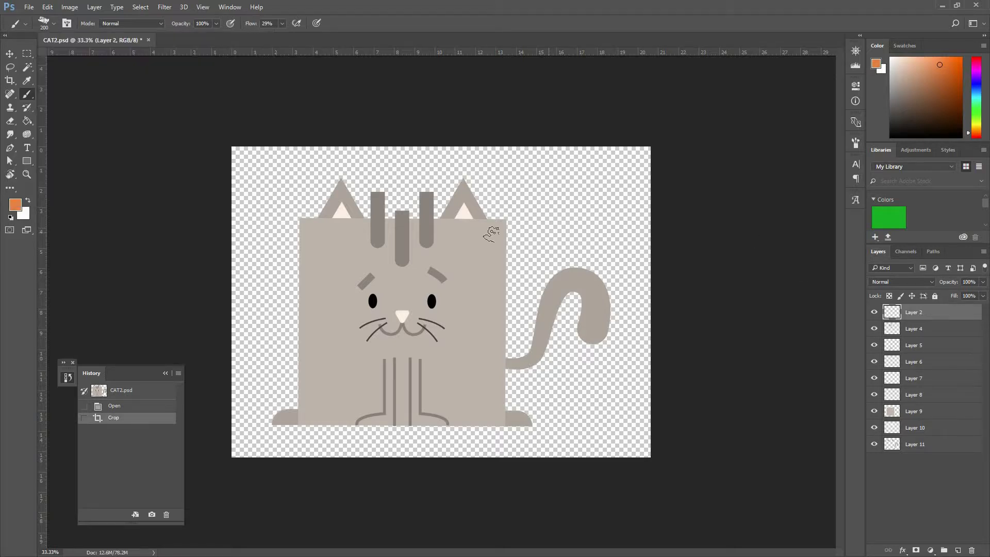
pyautogui.moveTo(535, 226); pyautogui.dragTo(567, 236)
pyautogui.hotkey('ctrl', 'z')
pyautogui.keyDown('alt'); pyautogui.click(305, 273); pyautogui.keyUp('alt')
pyautogui.keyDown('alt'); pyautogui.click(442, 277); pyautogui.keyUp('alt')
pyautogui.moveTo(456, 273)
pyautogui.mouseDown()
pyautogui.moveTo(489, 292)
pyautogui.moveTo(534, 290)
pyautogui.mouseUp()
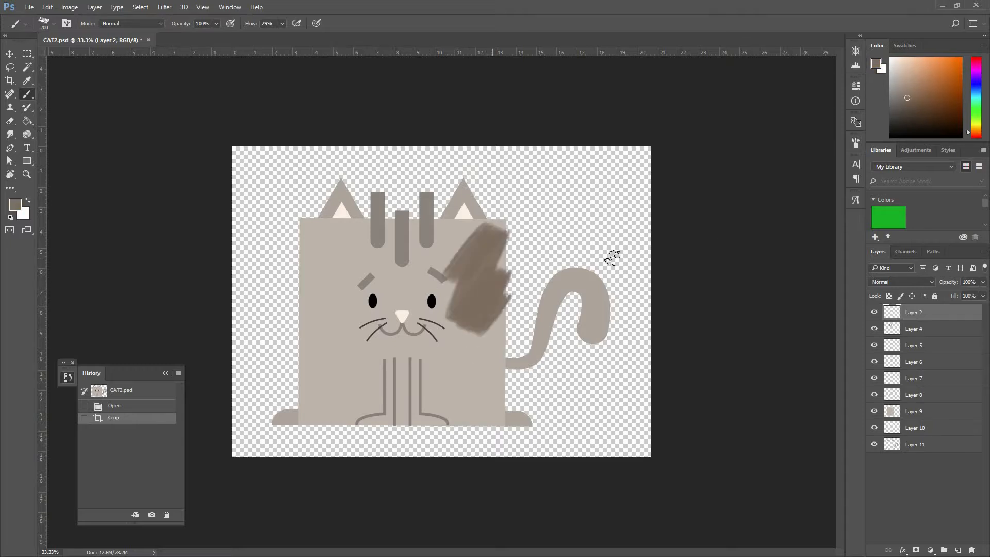
pyautogui.hotkey('ctrl', 'z')
pyautogui.moveTo(508, 195)
pyautogui.mouseDown()
pyautogui.moveTo(475, 435)
pyautogui.moveTo(663, 263)
pyautogui.moveTo(454, 390)
pyautogui.mouseUp()
pyautogui.hotkey('ctrl', 'z')
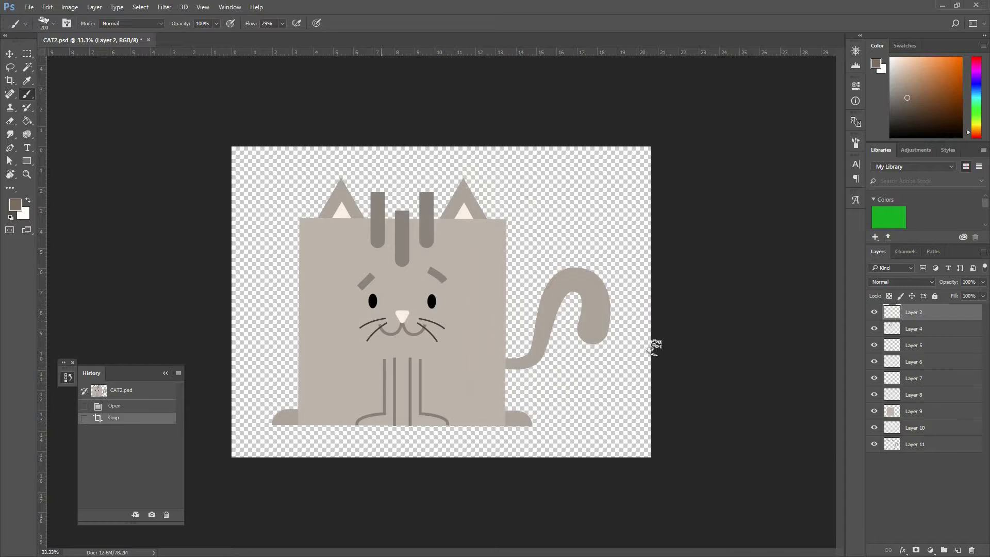
# Step: Identify the cat's body layer, Layer 9, by toggling its visibility, and lock its transparent pixels
pyautogui.click(874, 411)
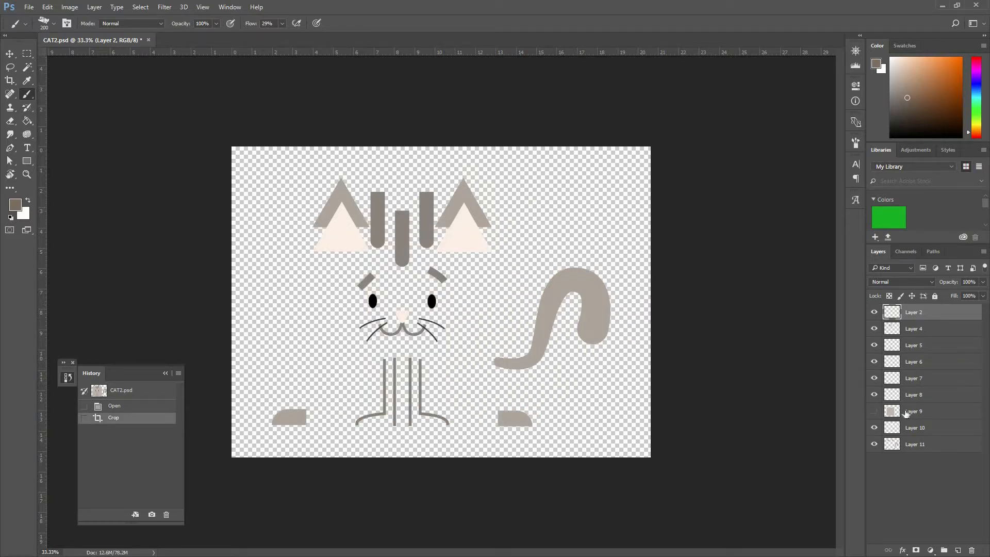
pyautogui.click(874, 412)
pyautogui.click(897, 412)
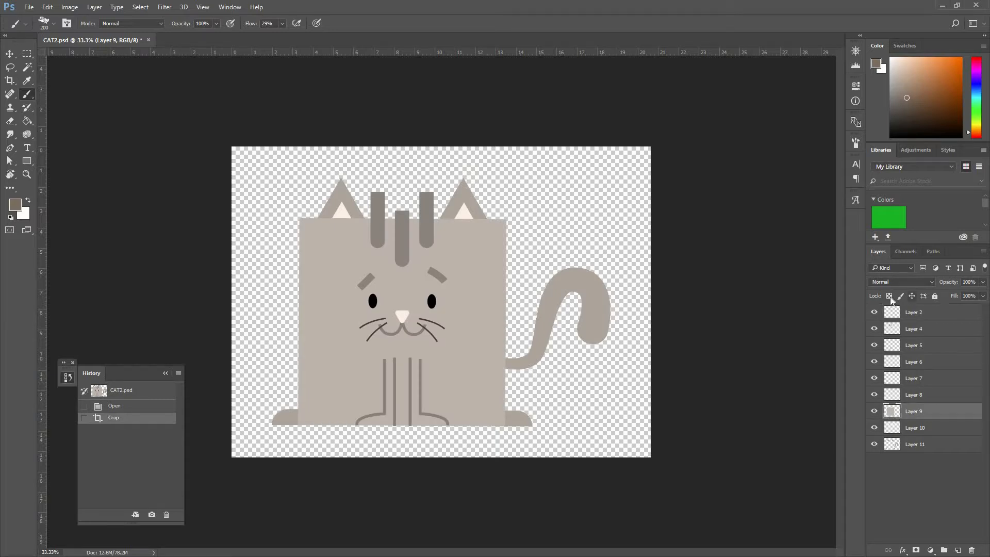
pyautogui.click(888, 296)
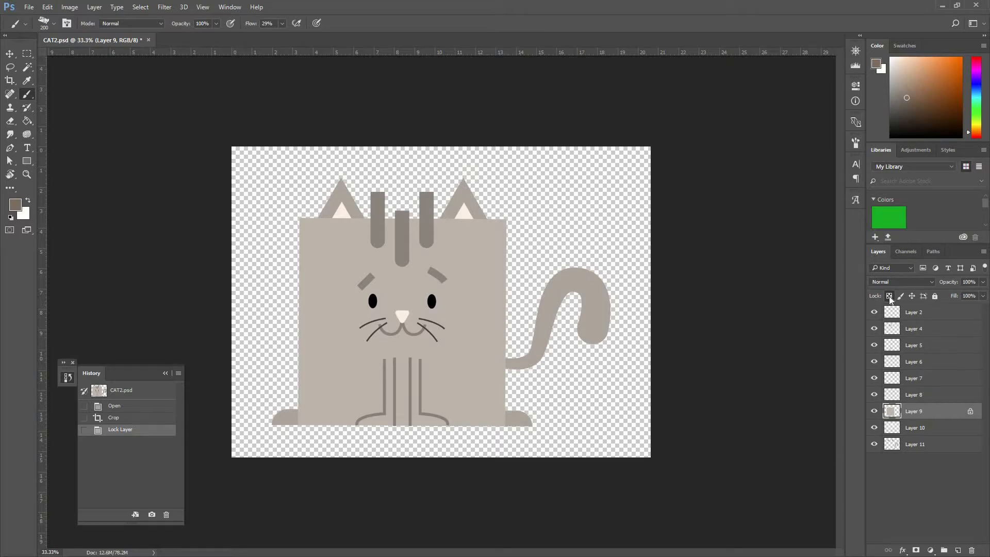
# Step: Try painting brown strokes across the body on Layer 9, and revert the history to the Lock Layer state
pyautogui.moveTo(517, 192)
pyautogui.mouseDown()
pyautogui.moveTo(461, 409)
pyautogui.moveTo(475, 367)
pyautogui.moveTo(392, 392)
pyautogui.moveTo(422, 373)
pyautogui.moveTo(356, 256)
pyautogui.moveTo(291, 213)
pyautogui.moveTo(297, 295)
pyautogui.moveTo(414, 226)
pyautogui.moveTo(374, 393)
pyautogui.moveTo(437, 399)
pyautogui.mouseUp()
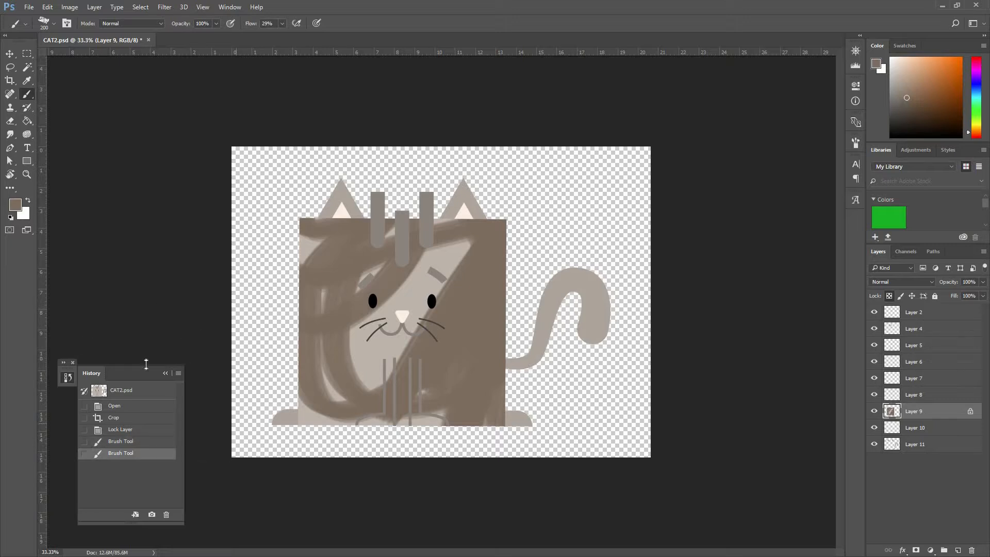
pyautogui.click(230, 6)
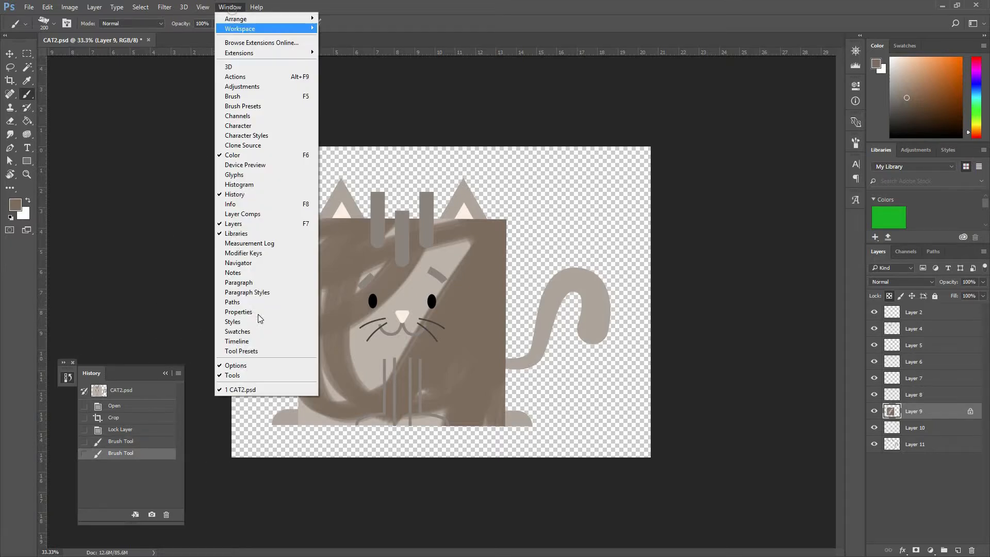
pyautogui.click(389, 29)
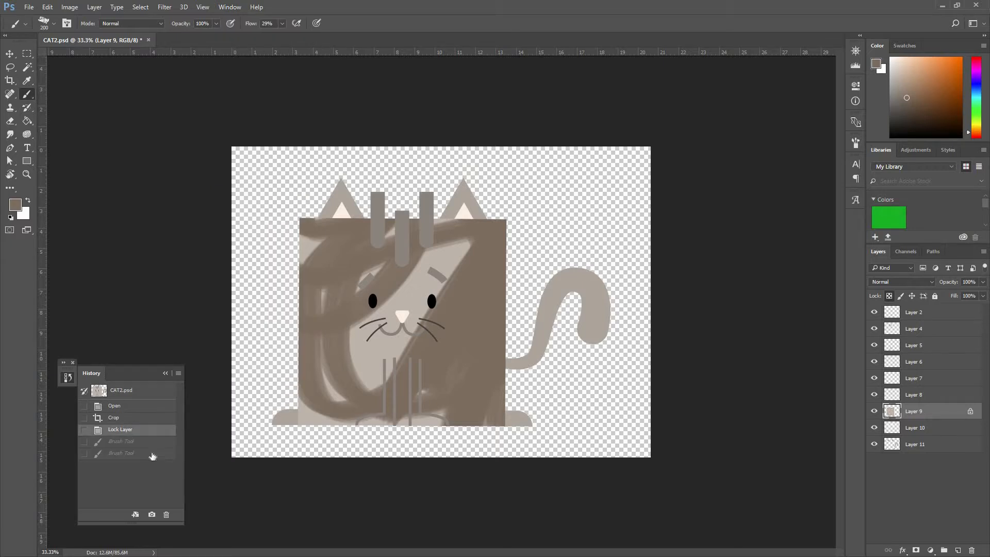
pyautogui.click(155, 431)
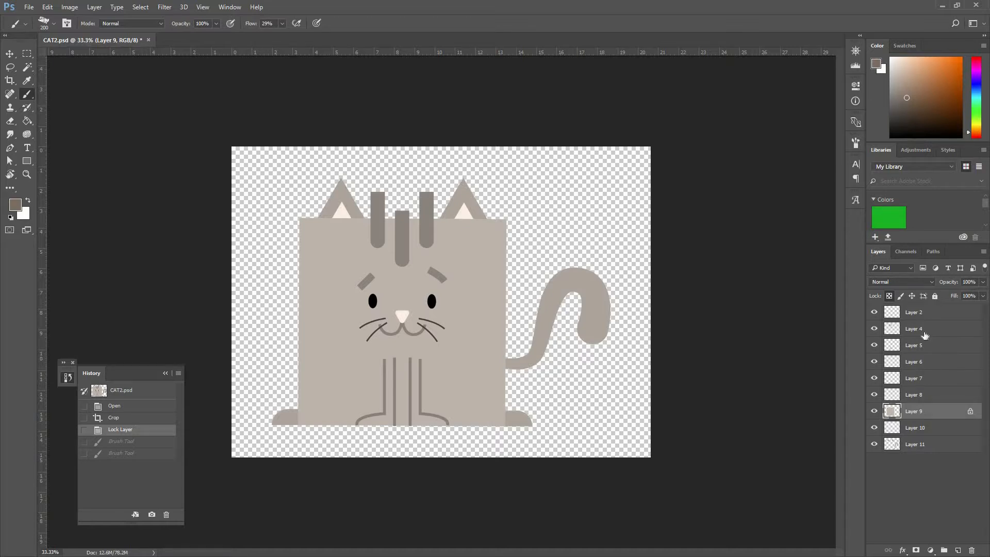
# Step: Lock the transparent pixels of all layers at once, and deselect the layers
pyautogui.hotkey('alt', '.')
pyautogui.hotkey('ctrl', 'alt', 'a')
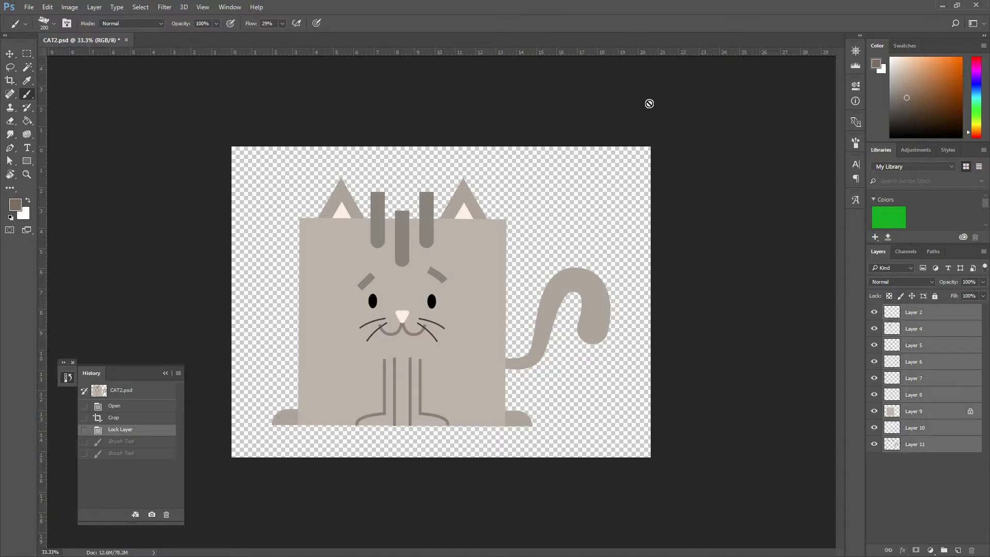
pyautogui.click(890, 297)
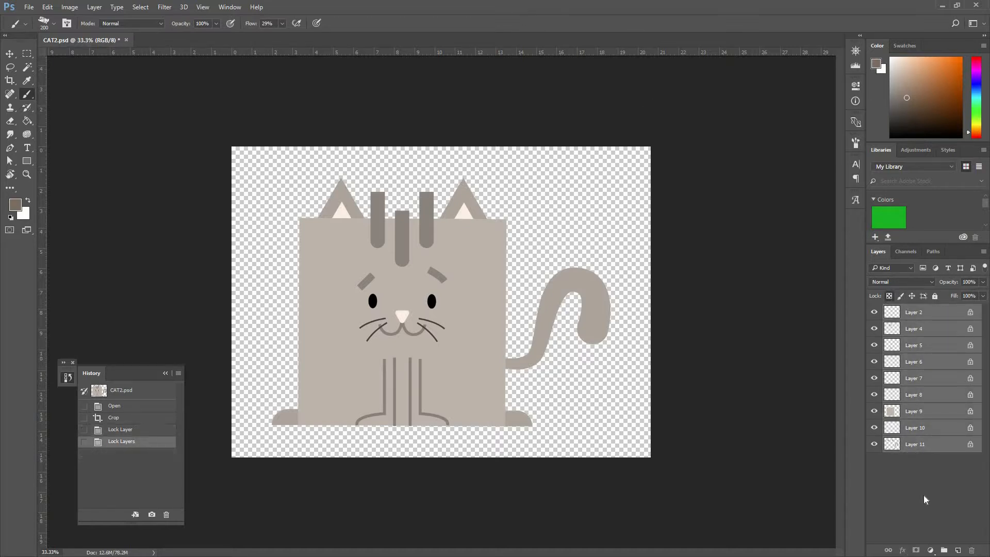
pyautogui.click(864, 299)
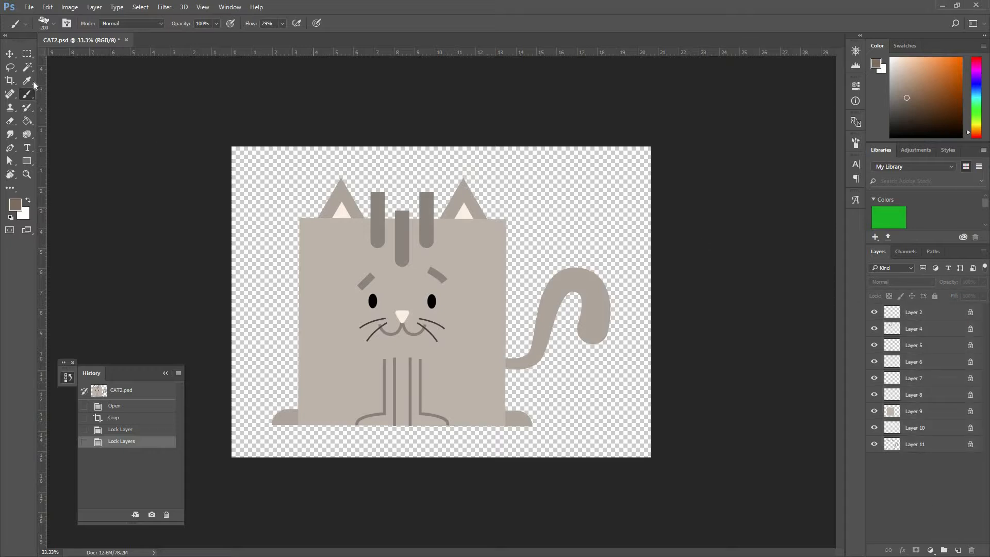
# Step: Place the forehead stripes' layer, Layer 4, directly above Layer 9 and clip it to the body
pyautogui.click(9, 54)
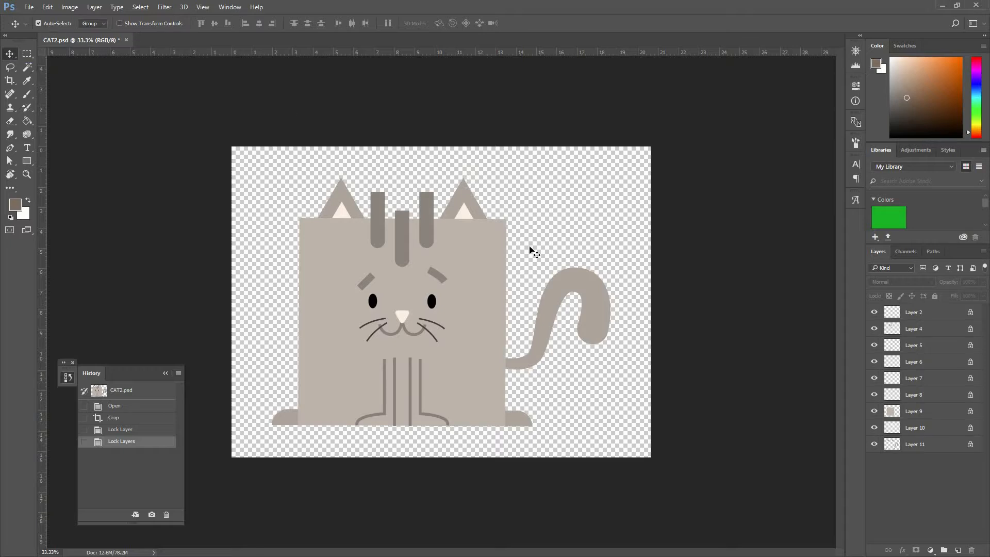
pyautogui.click(519, 419)
pyautogui.click(460, 355)
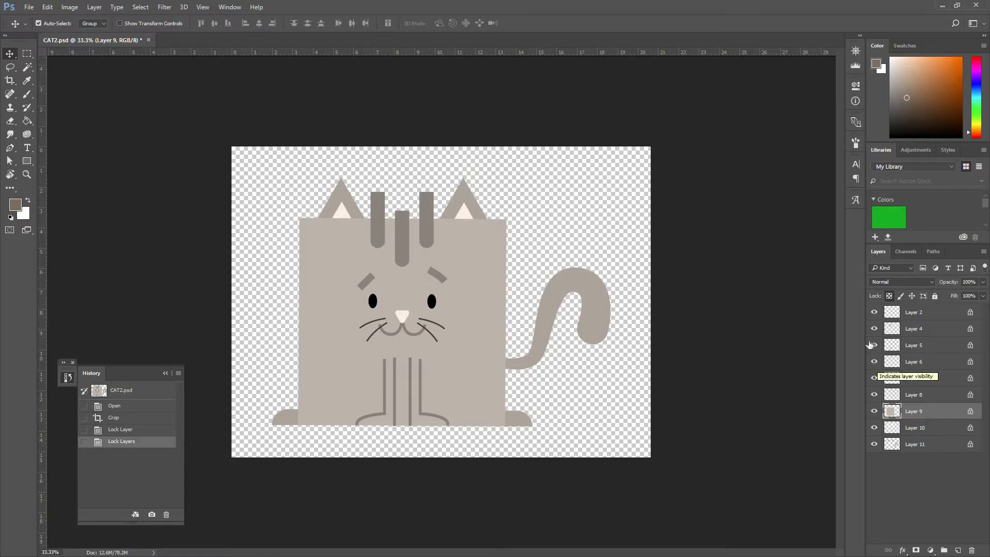
pyautogui.click(424, 223)
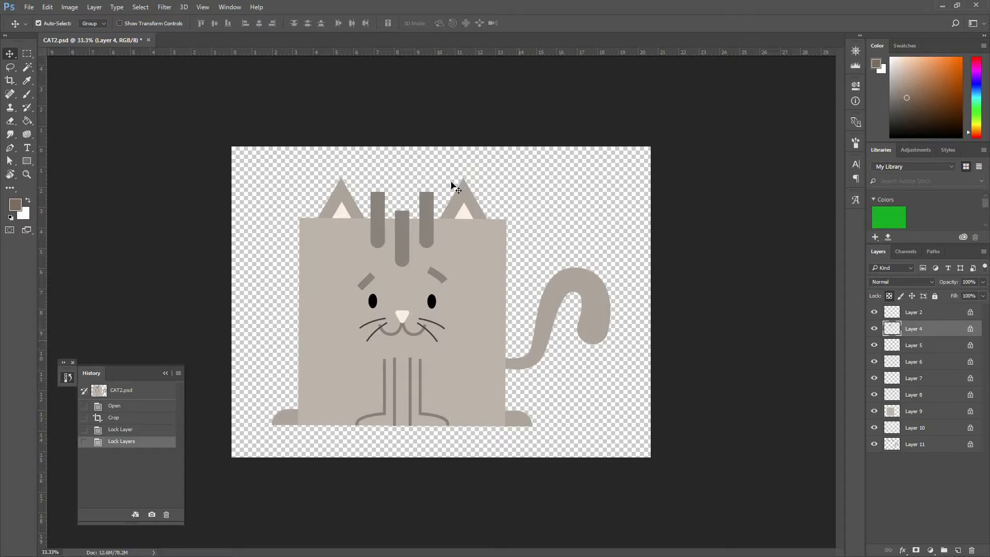
pyautogui.moveTo(941, 359); pyautogui.dragTo(941, 402)
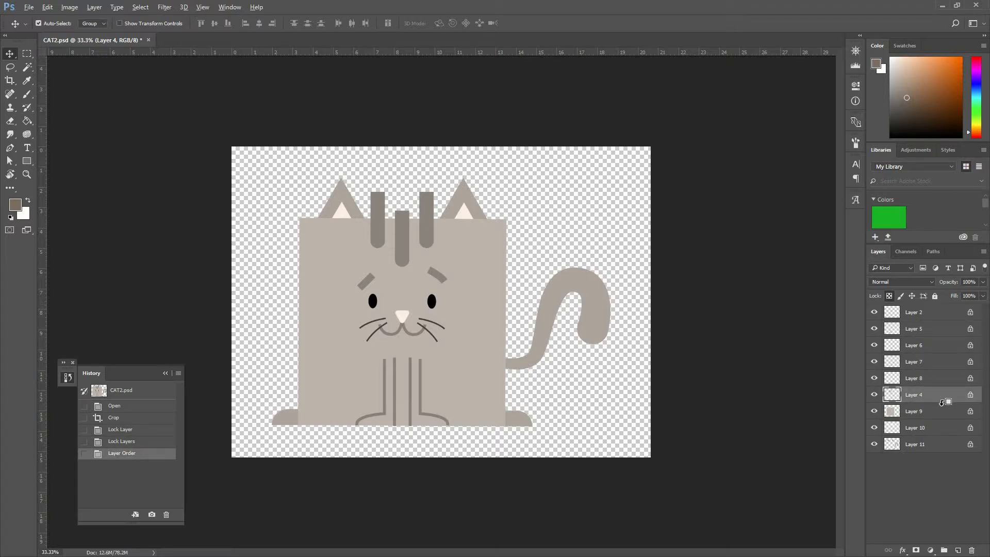
pyautogui.keyDown('alt'); pyautogui.click(943, 401); pyautogui.keyUp('alt')
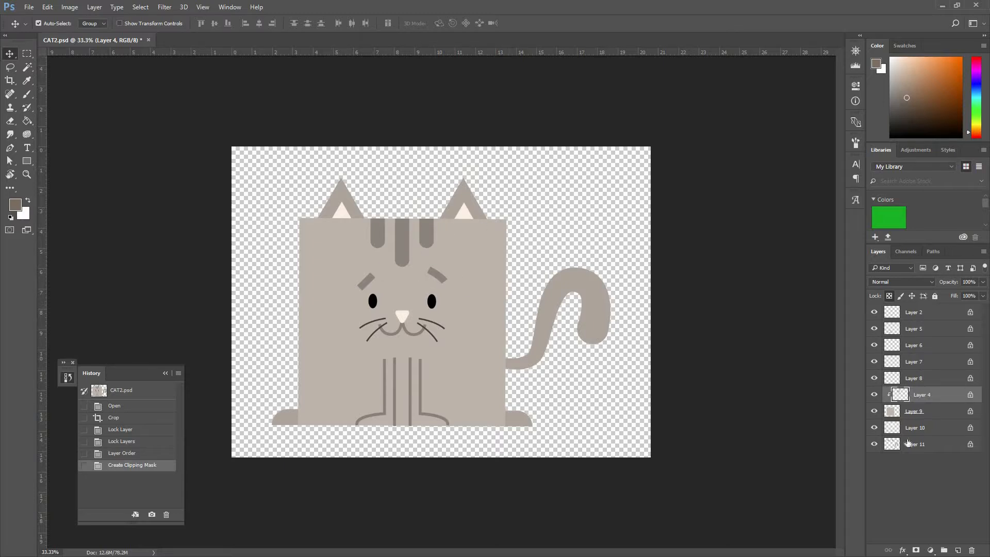
# Step: Select Layer 11 with the ears, feet and tail, and set the foreground to a darker brown, RGB 141, 125, 114
pyautogui.click(876, 446)
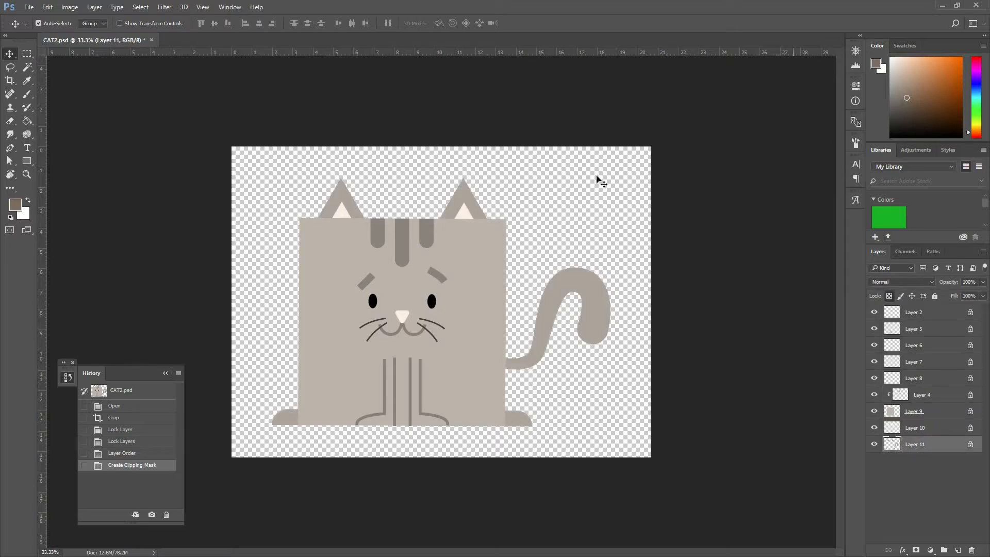
pyautogui.hotkey('ctrl', '+')
pyautogui.press('b')
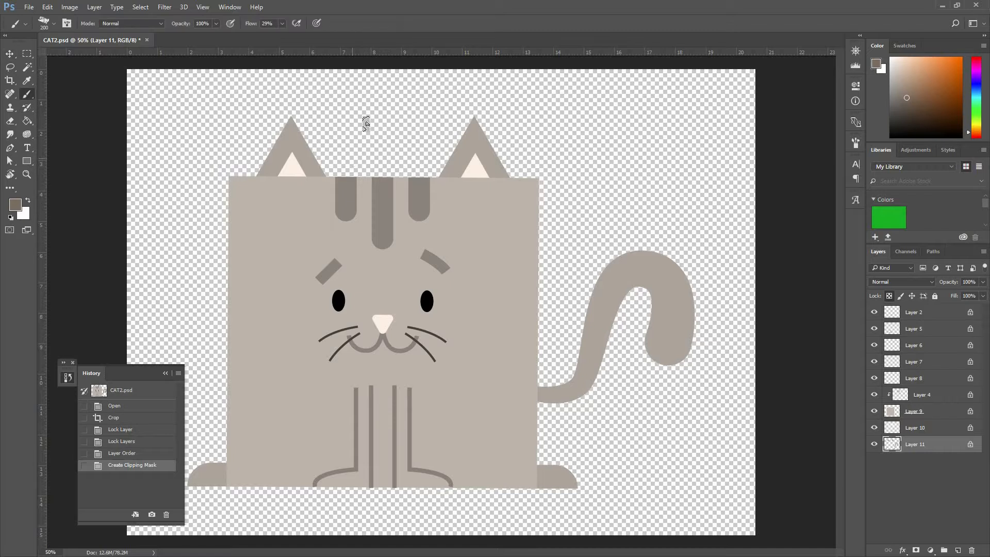
pyautogui.keyDown('alt'); pyautogui.click(458, 169); pyautogui.keyUp('alt')
pyautogui.click(901, 89)
pyautogui.click(18, 203)
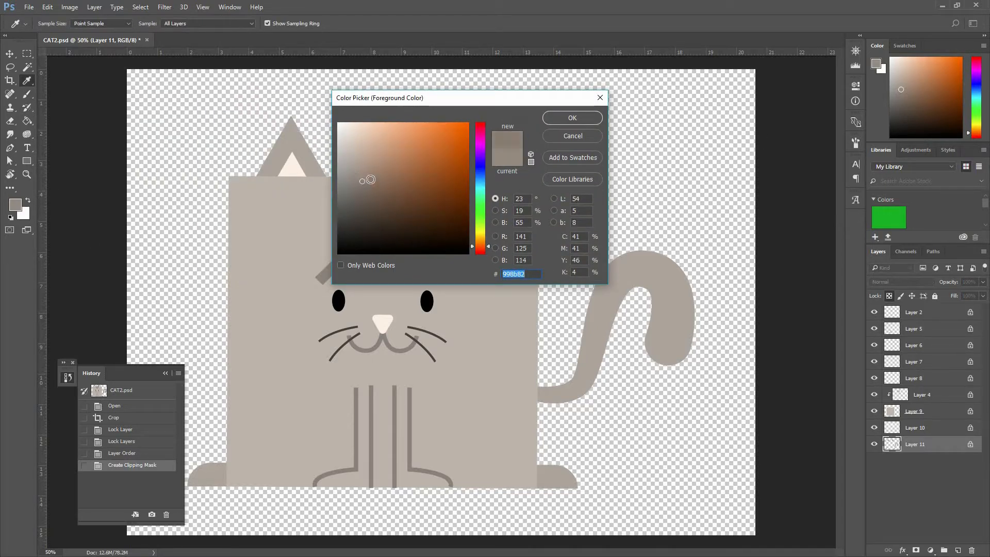
pyautogui.press('Return')
# Step: Paint darker shadows along the edges of both ears on Layer 11 with a 60 px brush
pyautogui.press('b')
pyautogui.press('[')
pyautogui.press('[')
pyautogui.moveTo(435, 176)
pyautogui.mouseDown()
pyautogui.moveTo(461, 101)
pyautogui.moveTo(439, 181)
pyautogui.mouseUp()
pyautogui.hotkey('ctrl', 'z')
pyautogui.press('[')
pyautogui.press('[')
pyautogui.press('[')
pyautogui.moveTo(464, 116)
pyautogui.mouseDown()
pyautogui.moveTo(446, 167)
pyautogui.moveTo(482, 165)
pyautogui.moveTo(497, 185)
pyautogui.moveTo(480, 155)
pyautogui.mouseUp()
pyautogui.hotkey('ctrl', 'z')
pyautogui.moveTo(298, 168)
pyautogui.mouseDown()
pyautogui.moveTo(253, 180)
pyautogui.moveTo(290, 104)
pyautogui.moveTo(330, 103)
pyautogui.mouseUp()
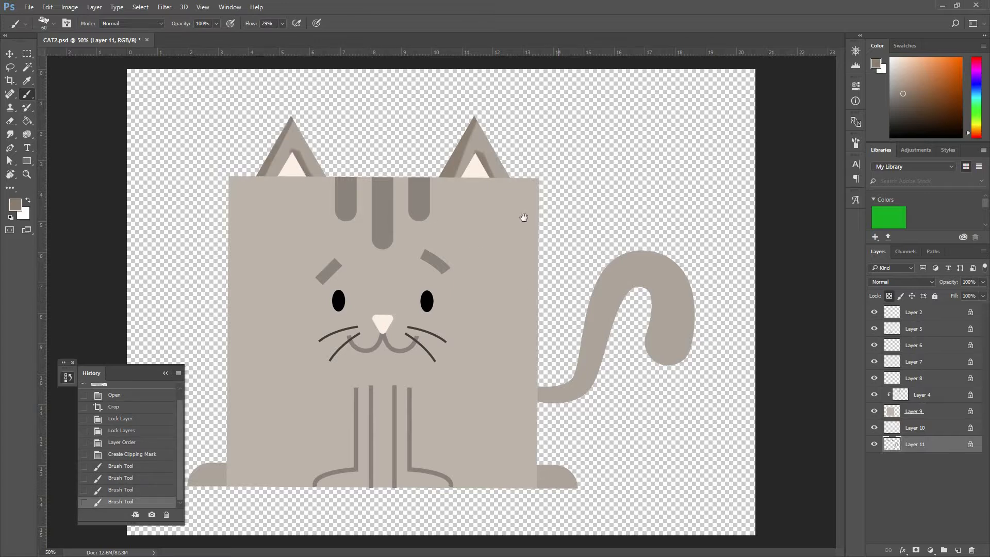
# Step: Paint darker shadows on both feet with a 70 px brush and along the tail's lower and inner edge with a 50 px brush
pyautogui.press(']')
pyautogui.press(']')
pyautogui.moveTo(586, 495); pyautogui.dragTo(534, 485)
pyautogui.click(198, 490)
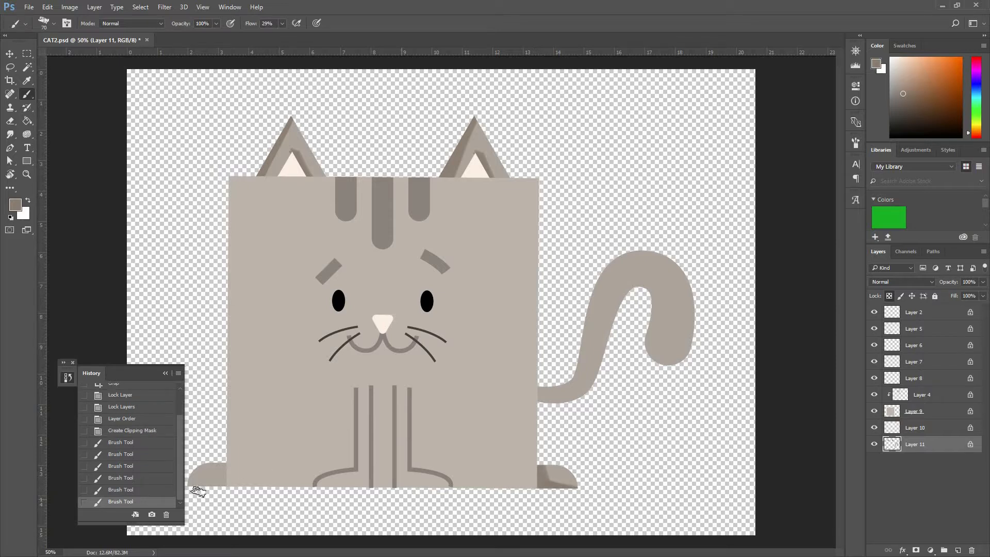
pyautogui.moveTo(216, 485); pyautogui.dragTo(241, 450)
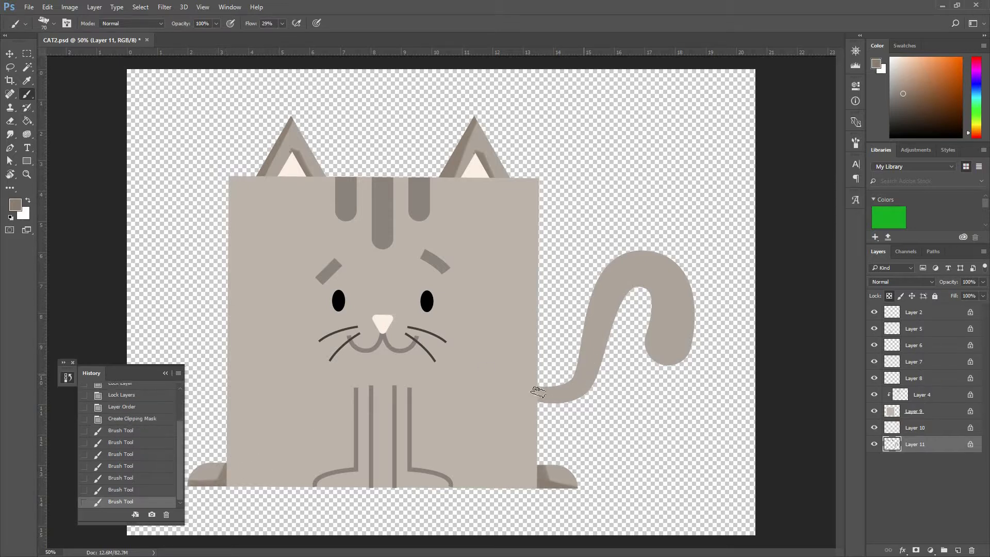
pyautogui.moveTo(551, 398)
pyautogui.mouseDown()
pyautogui.moveTo(601, 381)
pyautogui.moveTo(625, 346)
pyautogui.moveTo(585, 391)
pyautogui.moveTo(611, 315)
pyautogui.moveTo(635, 285)
pyautogui.moveTo(652, 292)
pyautogui.moveTo(649, 347)
pyautogui.moveTo(679, 358)
pyautogui.mouseUp()
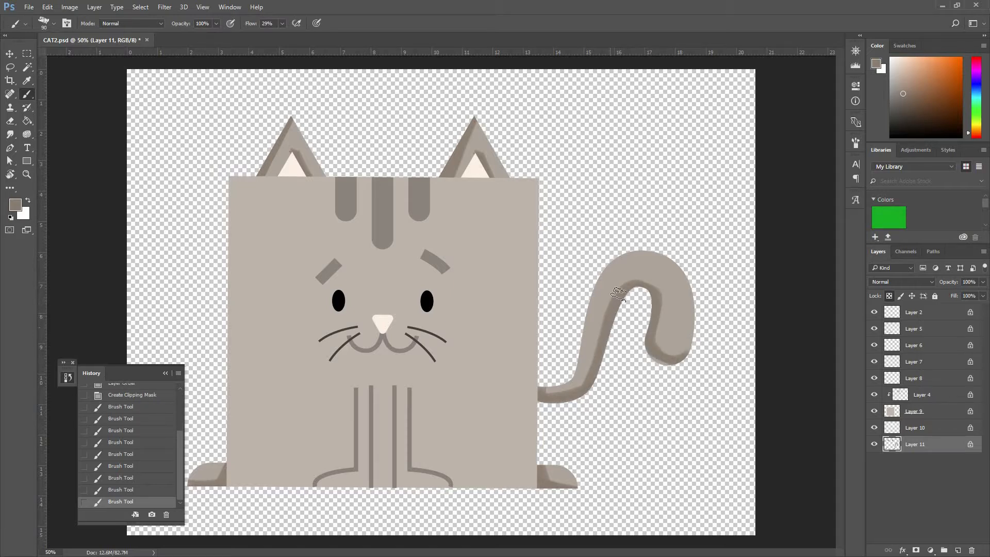
pyautogui.moveTo(652, 281); pyautogui.dragTo(662, 351)
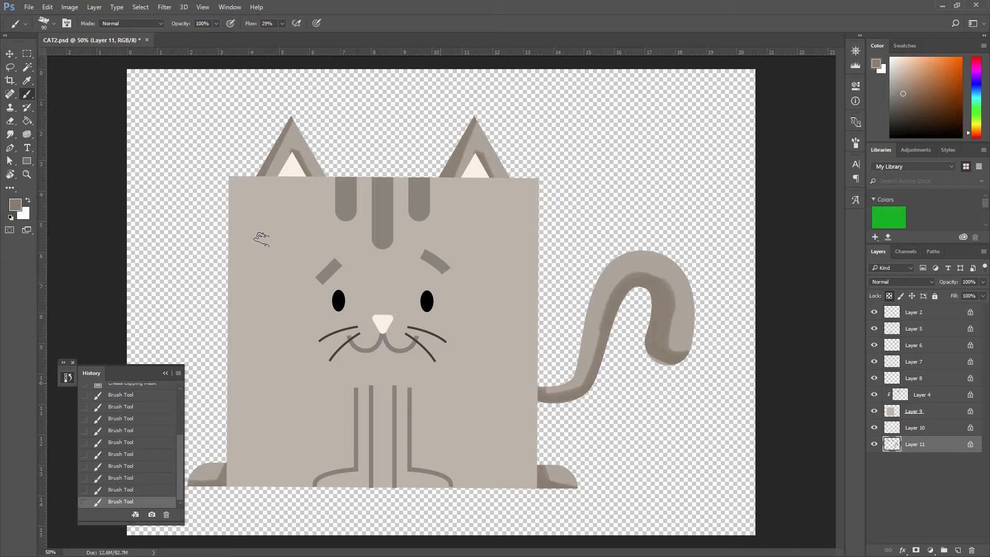
# Step: Blend the shadows on both ears into their base colour with a smaller Mixer Brush
pyautogui.rightClick(31, 95)
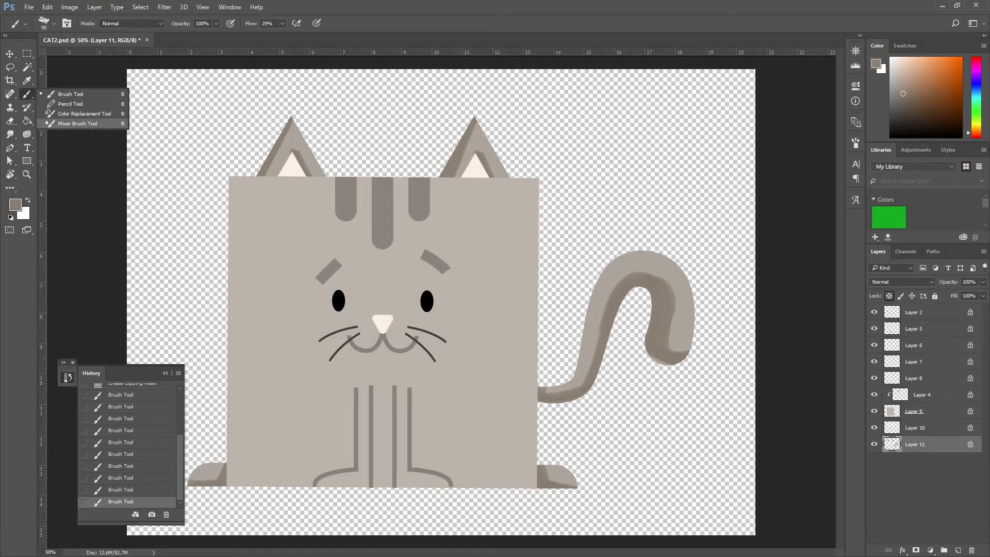
pyautogui.click(88, 123)
pyautogui.press('[')
pyautogui.press('[')
pyautogui.press('[')
pyautogui.press('[')
pyautogui.press('[')
pyautogui.press('[')
pyautogui.press('[')
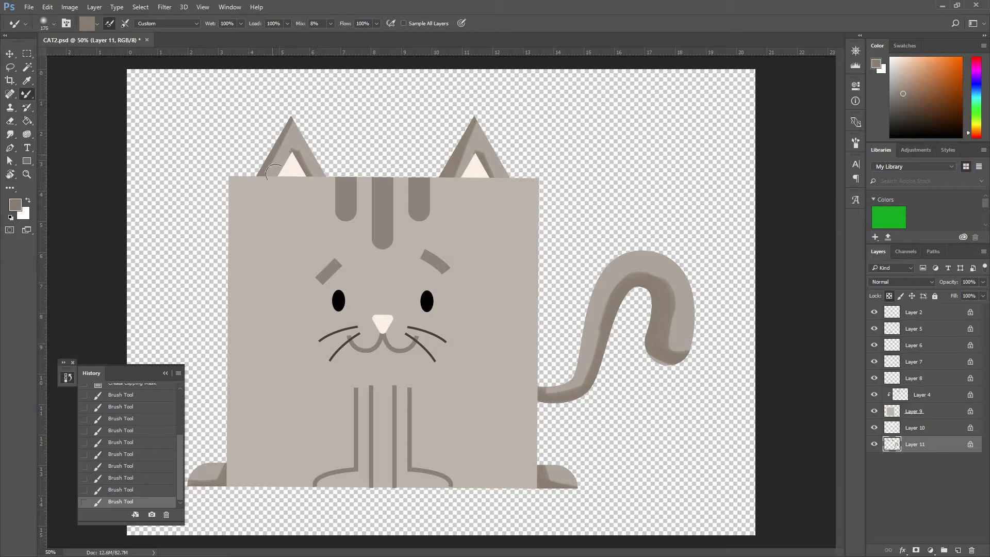
pyautogui.moveTo(297, 111); pyautogui.dragTo(266, 173)
pyautogui.hotkey('ctrl', 'z')
pyautogui.moveTo(293, 123)
pyautogui.mouseDown()
pyautogui.moveTo(272, 172)
pyautogui.moveTo(317, 173)
pyautogui.mouseUp()
pyautogui.moveTo(471, 124); pyautogui.dragTo(455, 173)
pyautogui.moveTo(475, 138); pyautogui.dragTo(498, 174)
# Step: Blend the shadows on the tail and both feet with the 100 px Mixer Brush
pyautogui.moveTo(593, 363)
pyautogui.mouseDown()
pyautogui.moveTo(617, 303)
pyautogui.moveTo(599, 319)
pyautogui.moveTo(627, 278)
pyautogui.moveTo(653, 277)
pyautogui.moveTo(667, 295)
pyautogui.moveTo(663, 342)
pyautogui.moveTo(682, 349)
pyautogui.moveTo(647, 332)
pyautogui.moveTo(679, 345)
pyautogui.moveTo(653, 346)
pyautogui.moveTo(677, 350)
pyautogui.moveTo(659, 341)
pyautogui.moveTo(655, 311)
pyautogui.moveTo(633, 326)
pyautogui.moveTo(522, 472)
pyautogui.mouseUp()
pyautogui.moveTo(600, 494); pyautogui.dragTo(592, 493)
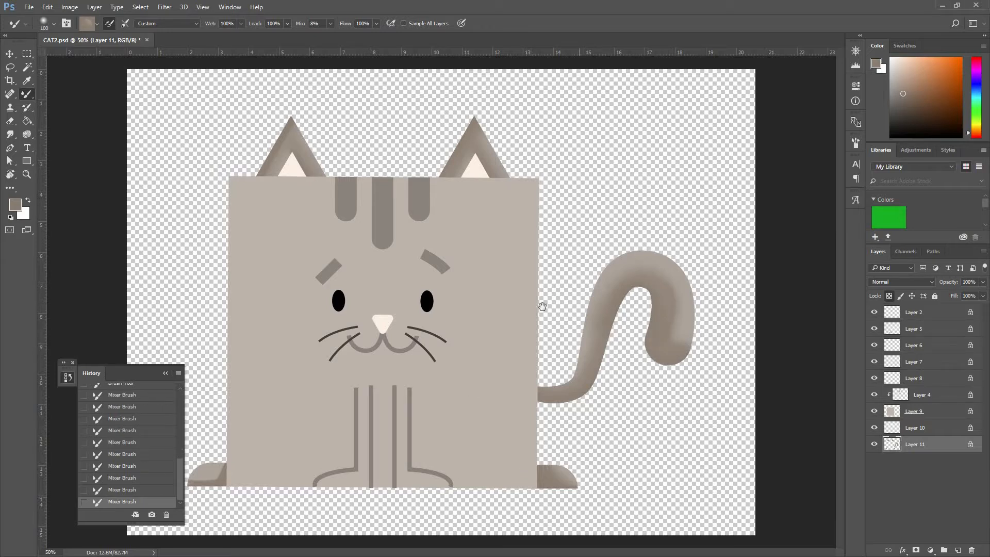
pyautogui.moveTo(193, 484); pyautogui.dragTo(265, 447)
# Step: Set the foreground colour to a light beige, starting from a sample of the cat's body
pyautogui.click(20, 204)
pyautogui.click(526, 325)
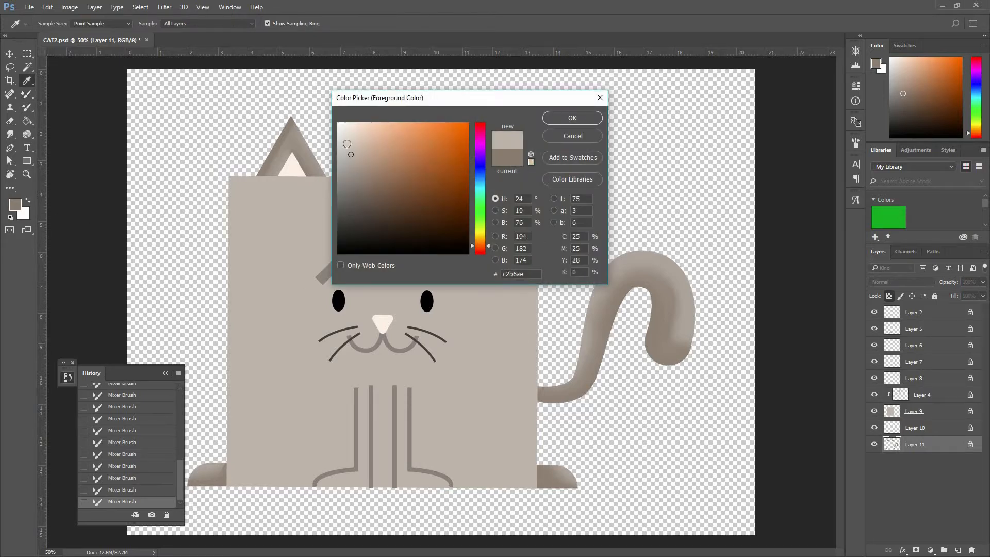
pyautogui.press('Return')
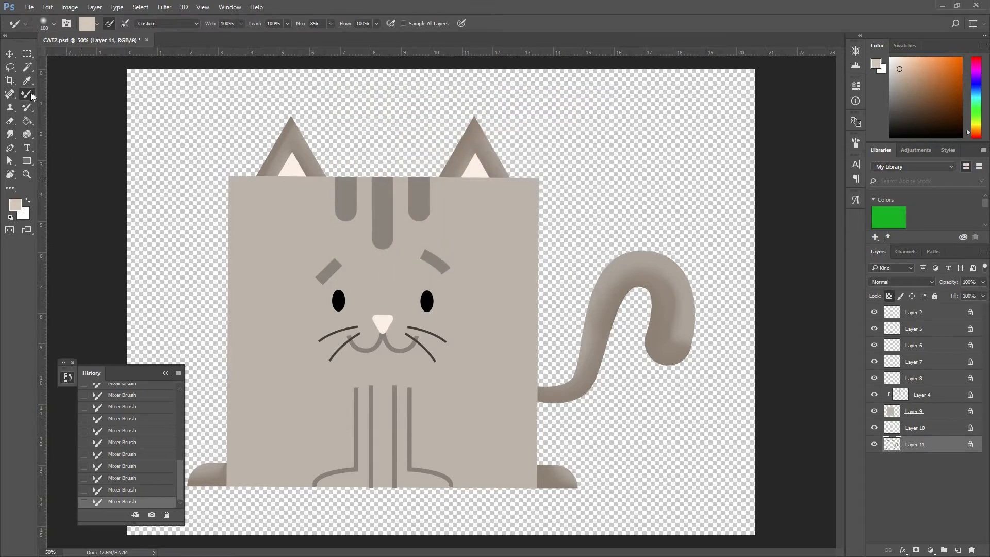
# Step: Paint beige highlights along the right edges of both ears, the tail's outer curve and the right foot with the 50 px Brush
pyautogui.moveTo(30, 93)
pyautogui.mouseDown()
pyautogui.moveTo(86, 94)
pyautogui.moveTo(73, 90)
pyautogui.mouseUp()
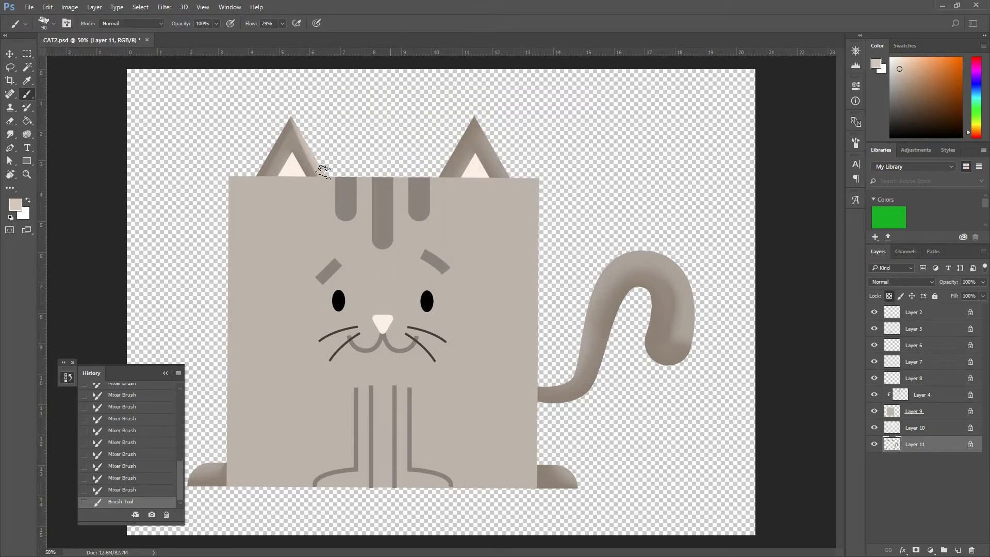
pyautogui.moveTo(288, 96); pyautogui.dragTo(324, 174)
pyautogui.moveTo(476, 114); pyautogui.dragTo(508, 175)
pyautogui.moveTo(642, 261)
pyautogui.mouseDown()
pyautogui.moveTo(671, 308)
pyautogui.moveTo(657, 368)
pyautogui.moveTo(663, 295)
pyautogui.moveTo(680, 304)
pyautogui.mouseUp()
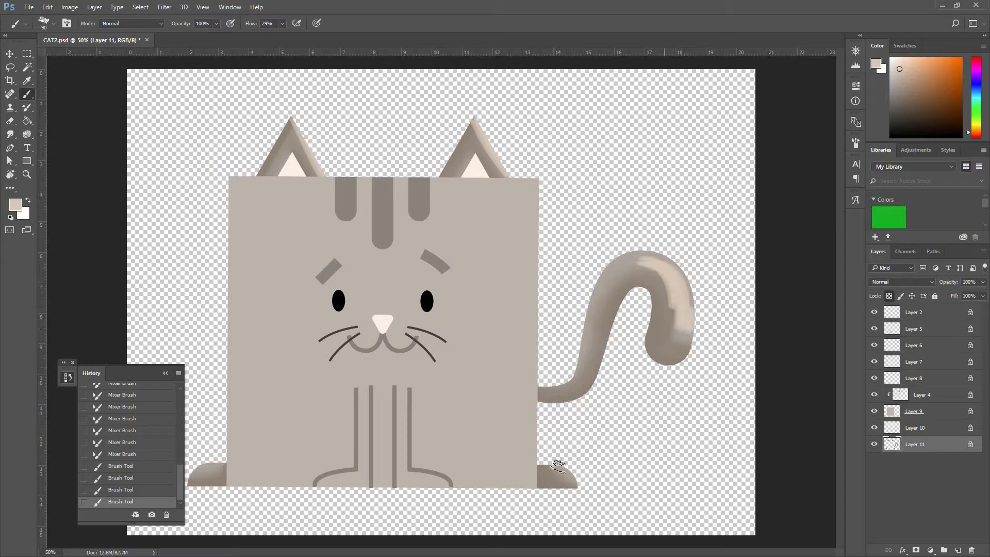
pyautogui.moveTo(559, 469); pyautogui.dragTo(573, 479)
# Step: Blend the highlights on both ears into their base colour with the 100 px Mixer Brush
pyautogui.moveTo(27, 91); pyautogui.dragTo(84, 126)
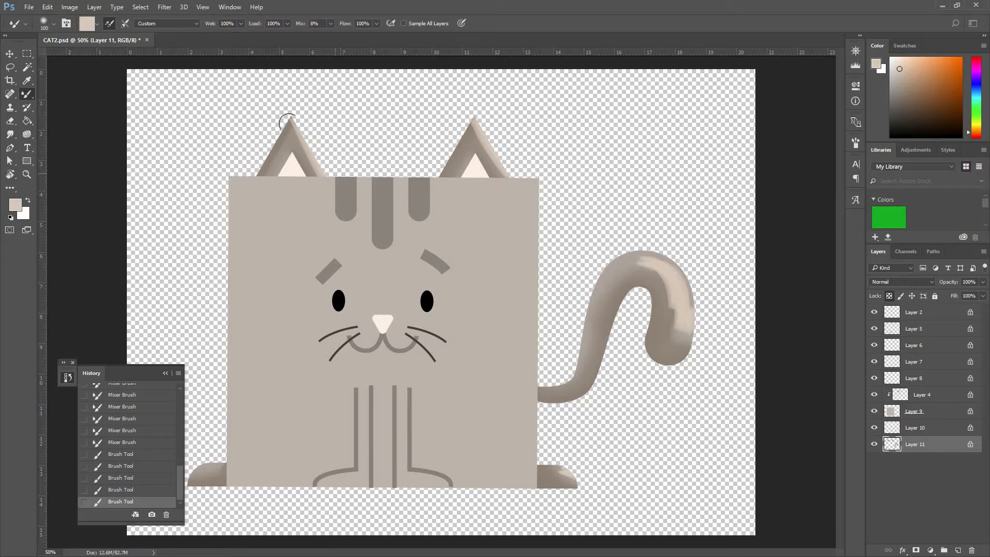
pyautogui.moveTo(289, 123); pyautogui.dragTo(341, 194)
pyautogui.moveTo(527, 208); pyautogui.dragTo(530, 198)
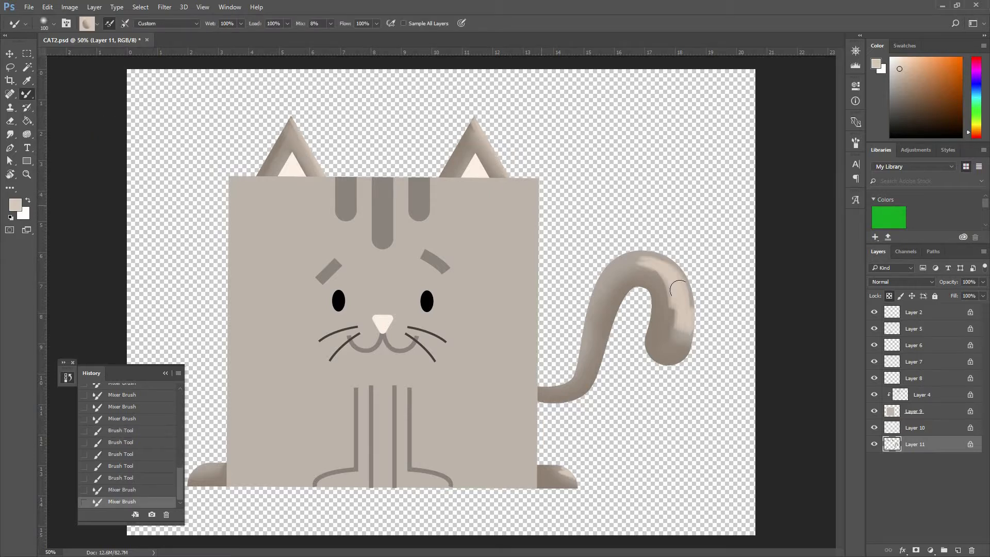
# Step: Blend the highlight on the tail's outer curve with the Mixer Brush, loading nearby tail colours between strokes
pyautogui.moveTo(669, 307)
pyautogui.mouseDown()
pyautogui.moveTo(681, 338)
pyautogui.moveTo(649, 263)
pyautogui.moveTo(636, 270)
pyautogui.moveTo(642, 278)
pyautogui.mouseUp()
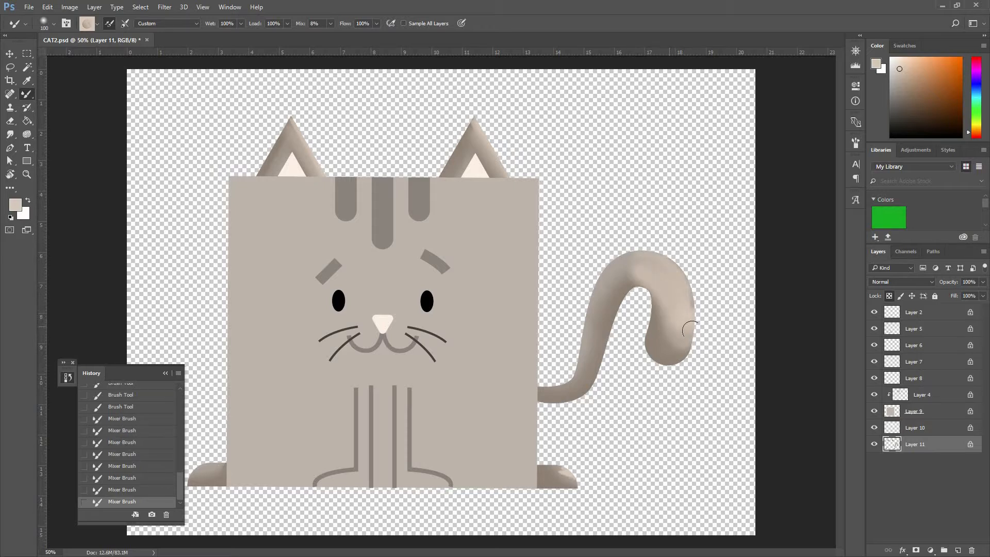
pyautogui.moveTo(693, 330); pyautogui.dragTo(665, 337)
pyautogui.keyDown('alt'); pyautogui.click(645, 283); pyautogui.keyUp('alt')
pyautogui.moveTo(650, 309); pyautogui.dragTo(639, 276)
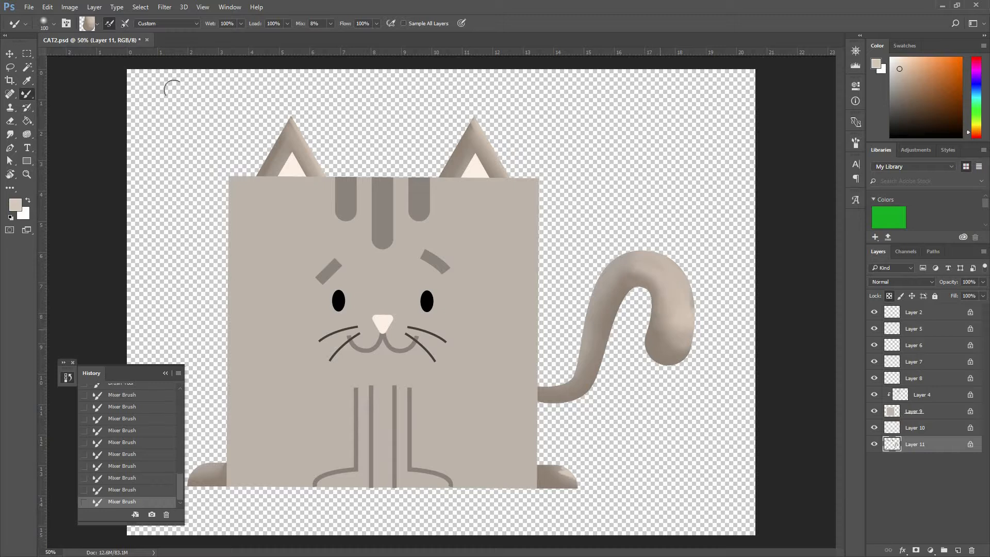
pyautogui.keyDown('alt'); pyautogui.click(654, 342); pyautogui.keyUp('alt')
pyautogui.moveTo(662, 315)
pyautogui.mouseDown()
pyautogui.moveTo(676, 345)
pyautogui.moveTo(696, 327)
pyautogui.moveTo(680, 333)
pyautogui.moveTo(674, 273)
pyautogui.moveTo(619, 260)
pyautogui.moveTo(666, 285)
pyautogui.moveTo(683, 329)
pyautogui.moveTo(680, 296)
pyautogui.moveTo(704, 319)
pyautogui.moveTo(685, 299)
pyautogui.moveTo(664, 329)
pyautogui.moveTo(633, 287)
pyautogui.mouseUp()
pyautogui.keyDown('alt'); pyautogui.click(612, 311); pyautogui.keyUp('alt')
pyautogui.keyDown('alt'); pyautogui.click(656, 333); pyautogui.keyUp('alt')
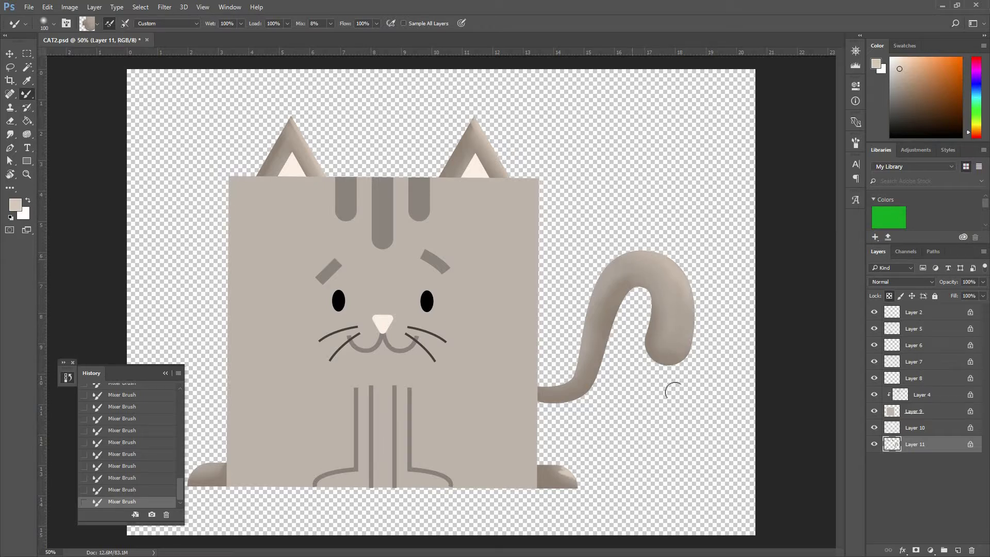
# Step: Smooth the shading along both edges of the left ear with the Mixer Brush, loading colours from the ear between strokes
pyautogui.moveTo(319, 182); pyautogui.dragTo(295, 129)
pyautogui.keyDown('alt'); pyautogui.click(295, 131); pyautogui.keyUp('alt')
pyautogui.moveTo(313, 174); pyautogui.dragTo(292, 128)
pyautogui.keyDown('alt'); pyautogui.click(279, 163); pyautogui.keyUp('alt')
pyautogui.moveTo(269, 172); pyautogui.dragTo(290, 128)
# Step: Set the foreground colour to a grey-brown sampled from the left ear's right edge
pyautogui.click(20, 200)
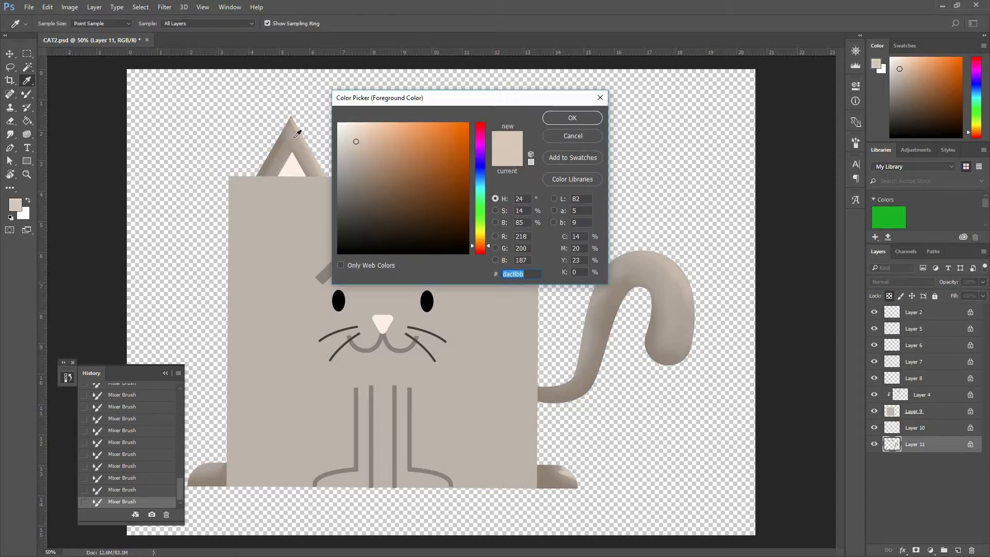
pyautogui.click(313, 145)
pyautogui.click(570, 120)
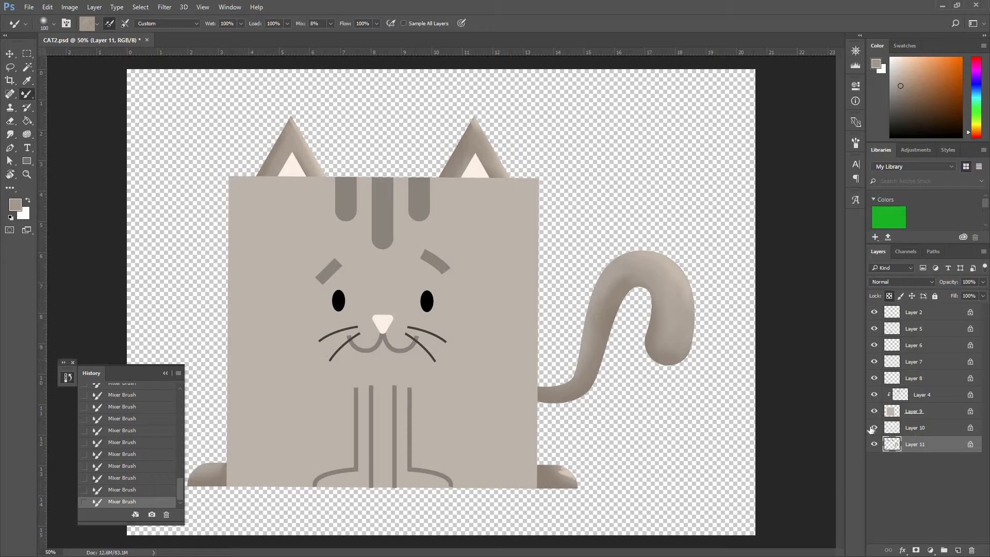
# Step: Make the body's Layer 9 active, switch to the Brush and set a slightly darker, warmer beige based on the body colour
pyautogui.click(879, 428)
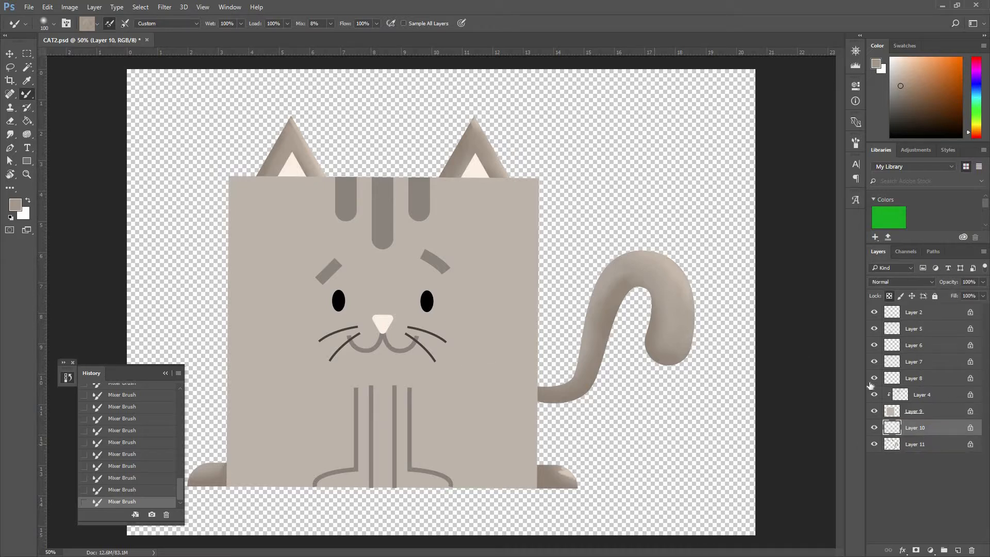
pyautogui.click(917, 416)
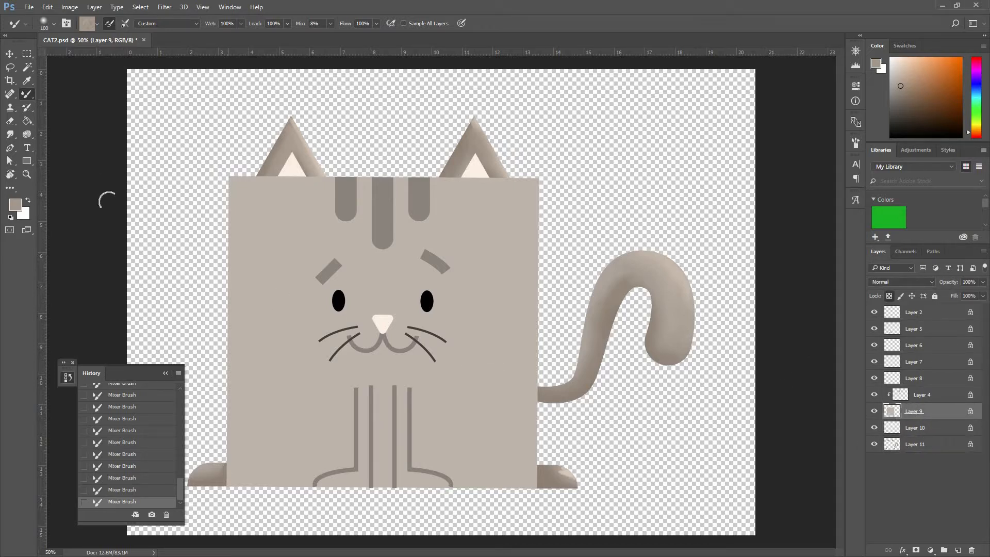
pyautogui.rightClick(25, 94)
pyautogui.click(78, 94)
pyautogui.keyDown('alt'); pyautogui.click(288, 216); pyautogui.keyUp('alt')
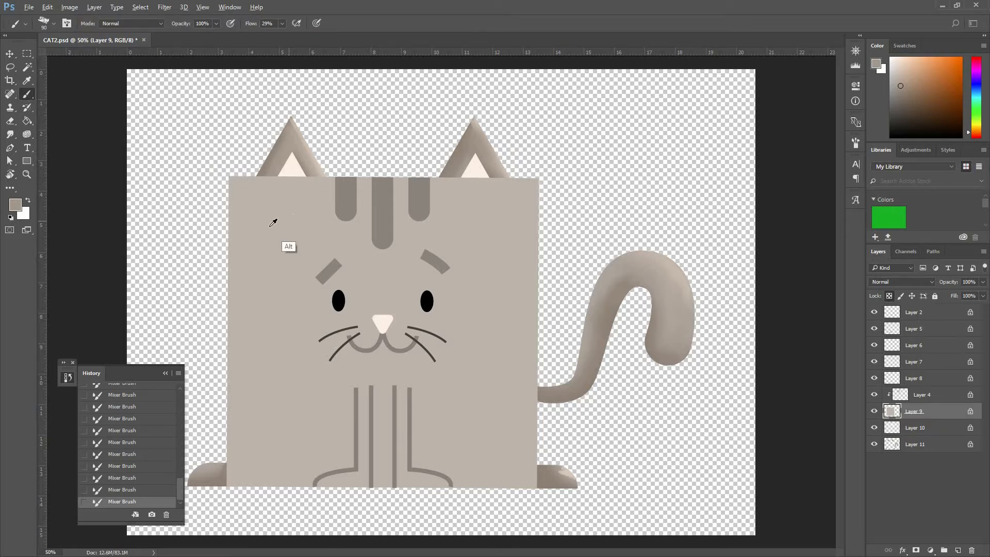
pyautogui.click(16, 205)
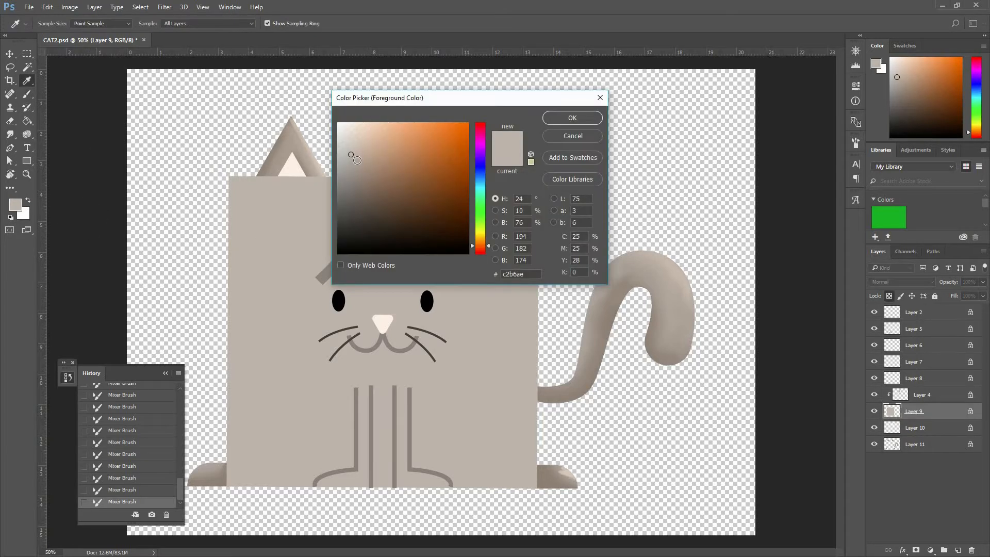
pyautogui.click(564, 119)
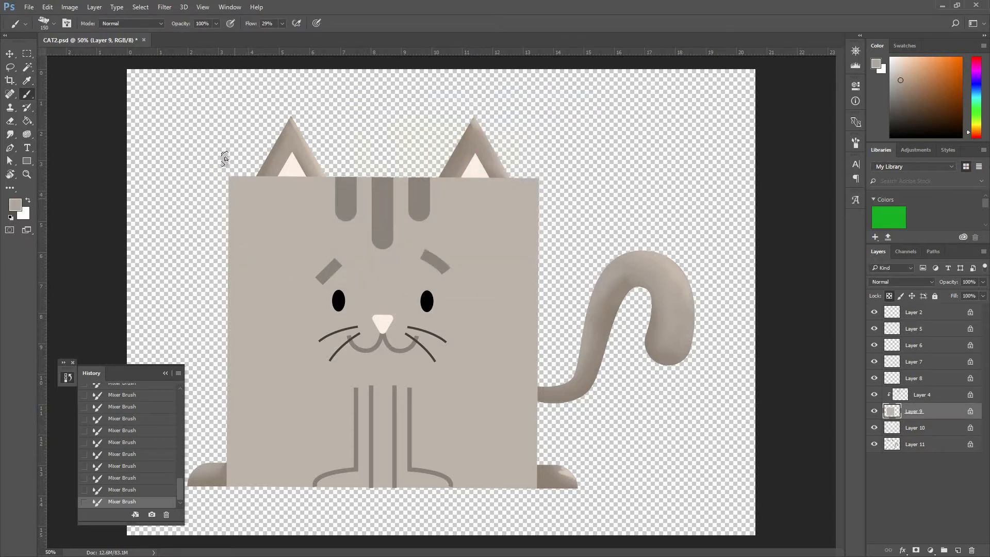
# Step: Paint a shadow down the body's left edge with a 150 px brush and beside the left front leg with a smaller brush
pyautogui.moveTo(237, 176); pyautogui.dragTo(235, 523)
pyautogui.press('[')
pyautogui.press('[')
pyautogui.press('[')
pyautogui.press('[')
pyautogui.press('[')
pyautogui.moveTo(347, 392); pyautogui.dragTo(348, 461)
pyautogui.press('[')
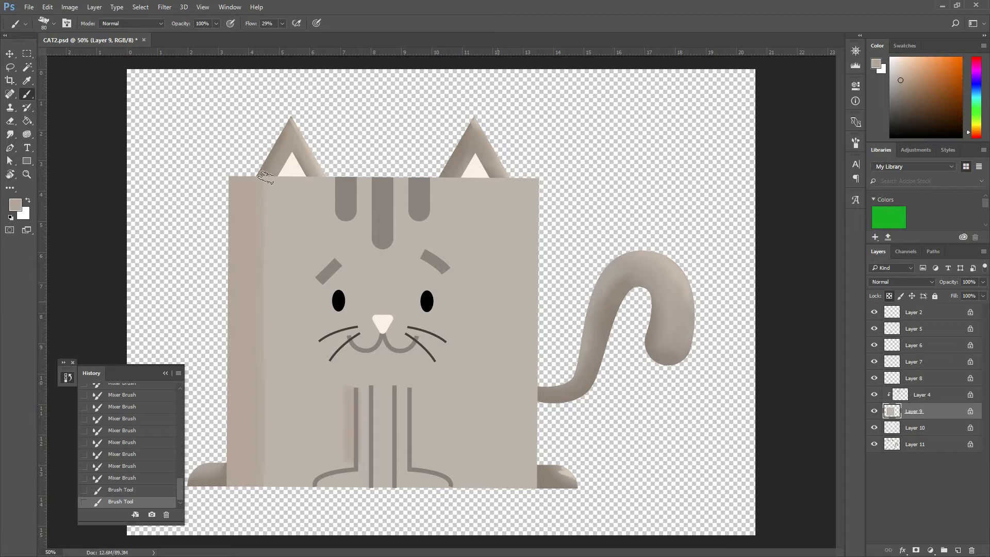
# Step: Paint shadows along the body's top edge with the 80 px brush and down its right edge with a 125 px brush
pyautogui.moveTo(299, 179)
pyautogui.mouseDown()
pyautogui.moveTo(542, 177)
pyautogui.moveTo(591, 190)
pyautogui.moveTo(534, 200)
pyautogui.moveTo(521, 145)
pyautogui.moveTo(532, 176)
pyautogui.moveTo(524, 502)
pyautogui.mouseUp()
pyautogui.press(']')
pyautogui.press(']')
pyautogui.press(']')
pyautogui.hotkey('ctrl', 'z')
pyautogui.moveTo(536, 178); pyautogui.dragTo(541, 482)
pyautogui.moveTo(537, 483); pyautogui.dragTo(535, 114)
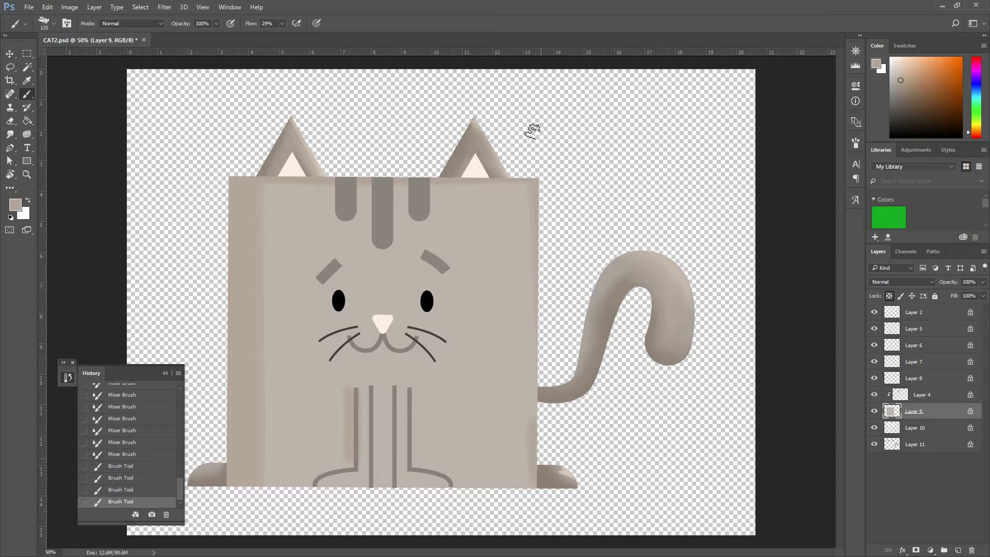
# Step: Paint shadows beneath both eyebrows and between the front legs with an 80 px brush
pyautogui.press('[')
pyautogui.press('[')
pyautogui.press('[')
pyautogui.moveTo(326, 286); pyautogui.dragTo(341, 270)
pyautogui.moveTo(423, 261); pyautogui.dragTo(441, 272)
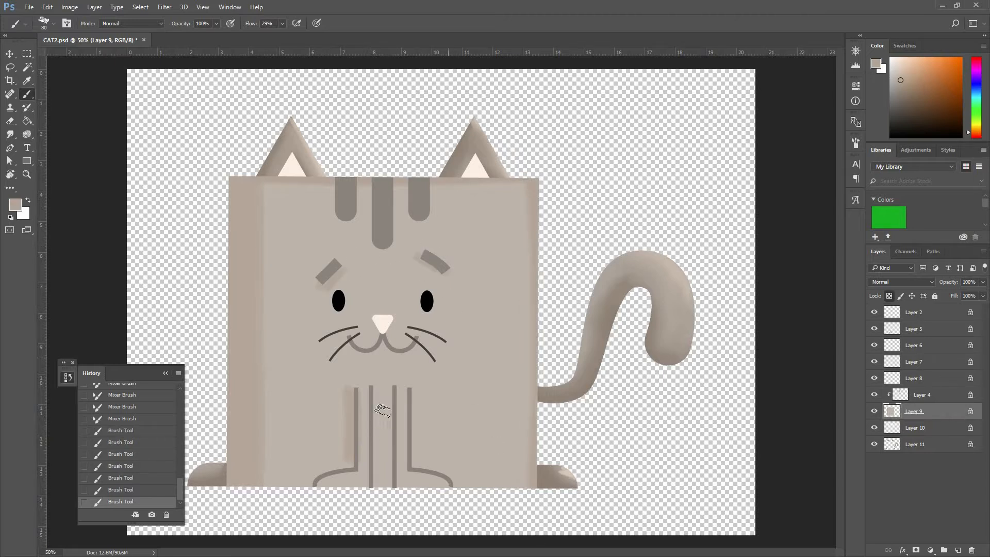
pyautogui.moveTo(386, 396); pyautogui.dragTo(382, 487)
pyautogui.moveTo(376, 397); pyautogui.dragTo(378, 487)
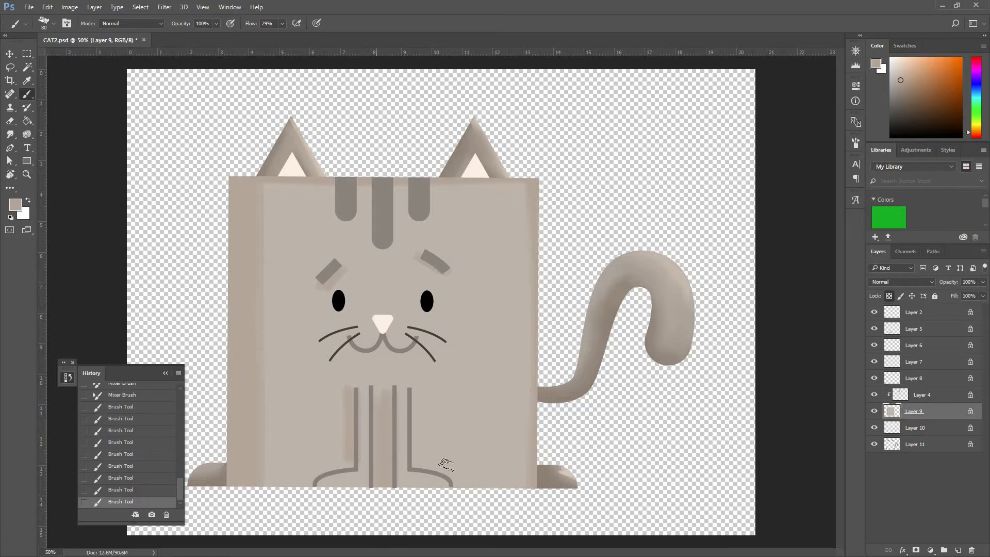
# Step: Paint a shadow along the body's bottom edge, enlarging the brush to 100 px for the right part
pyautogui.moveTo(246, 481); pyautogui.dragTo(620, 499)
pyautogui.press(']')
pyautogui.press(']')
pyautogui.moveTo(448, 482); pyautogui.dragTo(608, 481)
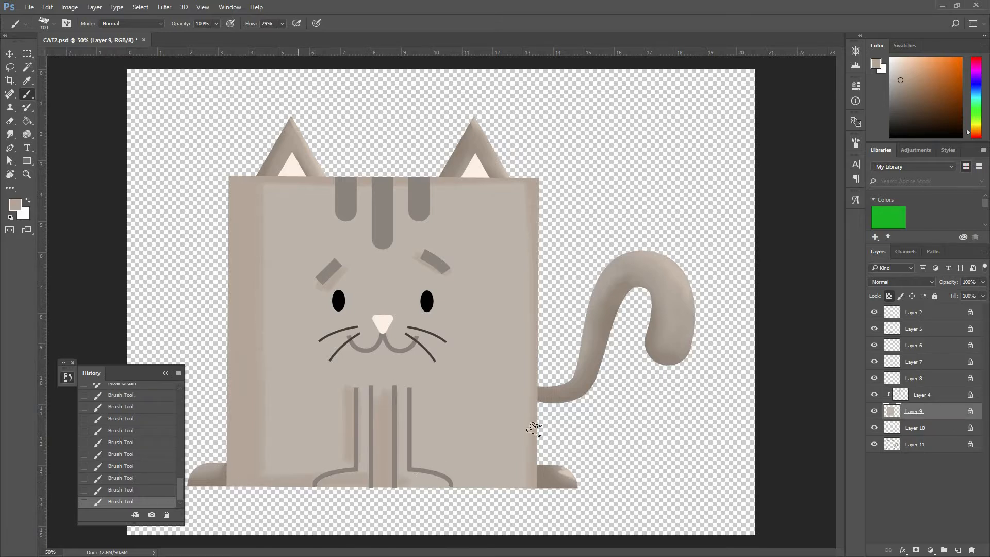
# Step: Blend the shadows along the body's top and left edges with a 200 px Mixer Brush
pyautogui.rightClick(26, 95)
pyautogui.click(57, 114)
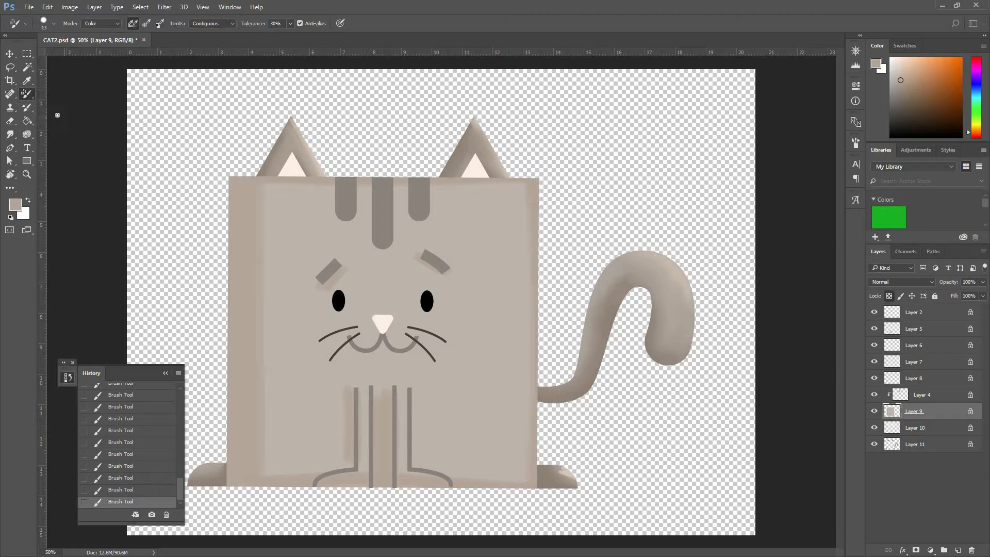
pyautogui.rightClick(26, 93)
pyautogui.click(62, 126)
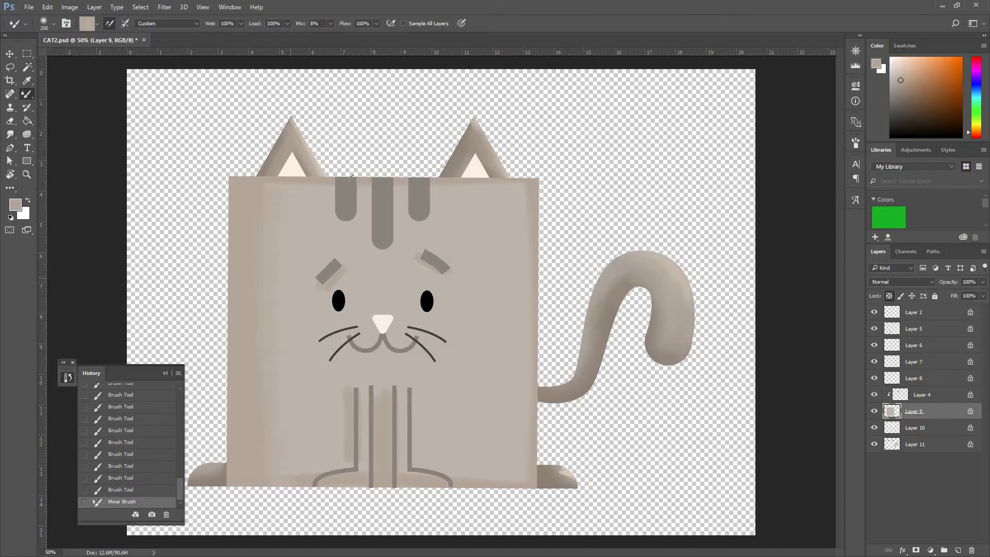
pyautogui.moveTo(504, 182); pyautogui.dragTo(243, 201)
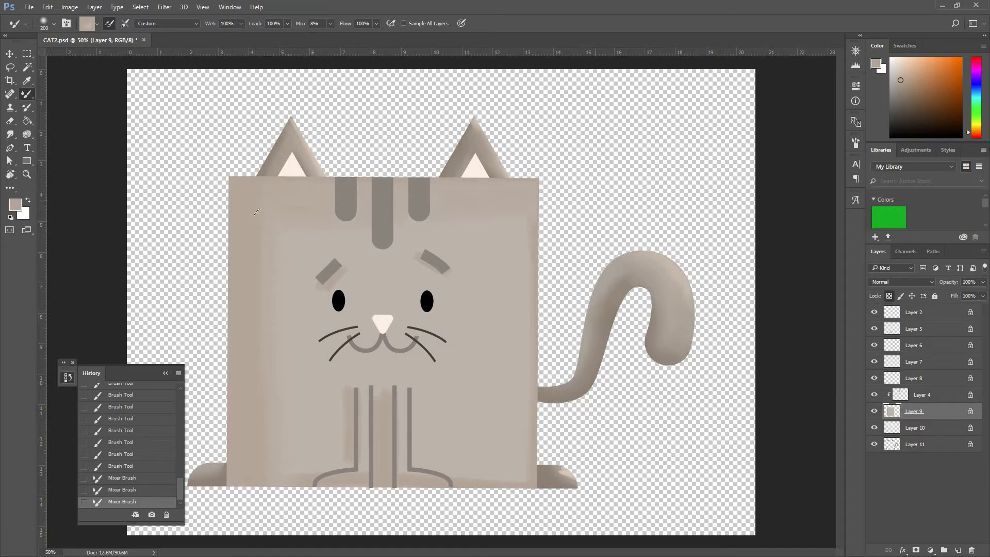
pyautogui.moveTo(267, 555); pyautogui.dragTo(268, 464)
pyautogui.moveTo(270, 237)
pyautogui.mouseDown()
pyautogui.moveTo(276, 449)
pyautogui.moveTo(314, 464)
pyautogui.mouseUp()
# Step: Blend the shadows around the front legs and along the body's bottom and right edges with a 125 px Mixer Brush
pyautogui.press('[')
pyautogui.press('[')
pyautogui.press('[')
pyautogui.moveTo(348, 399); pyautogui.dragTo(365, 494)
pyautogui.moveTo(367, 404)
pyautogui.mouseDown()
pyautogui.moveTo(375, 513)
pyautogui.moveTo(307, 521)
pyautogui.moveTo(391, 435)
pyautogui.moveTo(398, 506)
pyautogui.mouseUp()
pyautogui.moveTo(394, 398); pyautogui.dragTo(407, 522)
pyautogui.moveTo(419, 523); pyautogui.dragTo(535, 452)
pyautogui.moveTo(532, 202); pyautogui.dragTo(534, 461)
pyautogui.moveTo(530, 521); pyautogui.dragTo(537, 234)
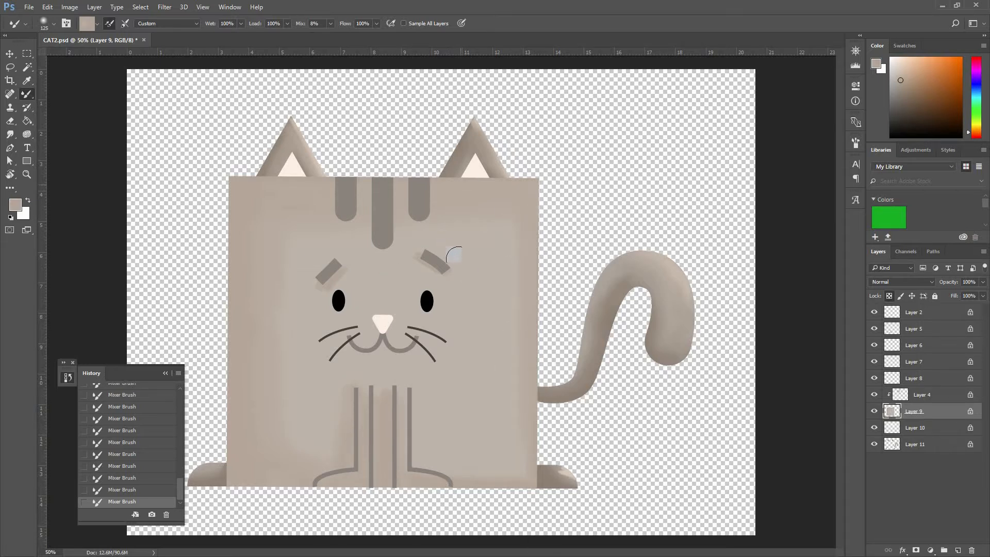
# Step: Blend the shadow under the left eyebrow with a smaller Mixer Brush, undoing the stroke made at the right eyebrow
pyautogui.moveTo(418, 272); pyautogui.dragTo(413, 264)
pyautogui.hotkey('ctrl', 'z')
pyautogui.moveTo(324, 281); pyautogui.dragTo(321, 276)
# Step: Set the foreground colour to a light beige for the body's highlight
pyautogui.click(16, 205)
pyautogui.click(351, 154)
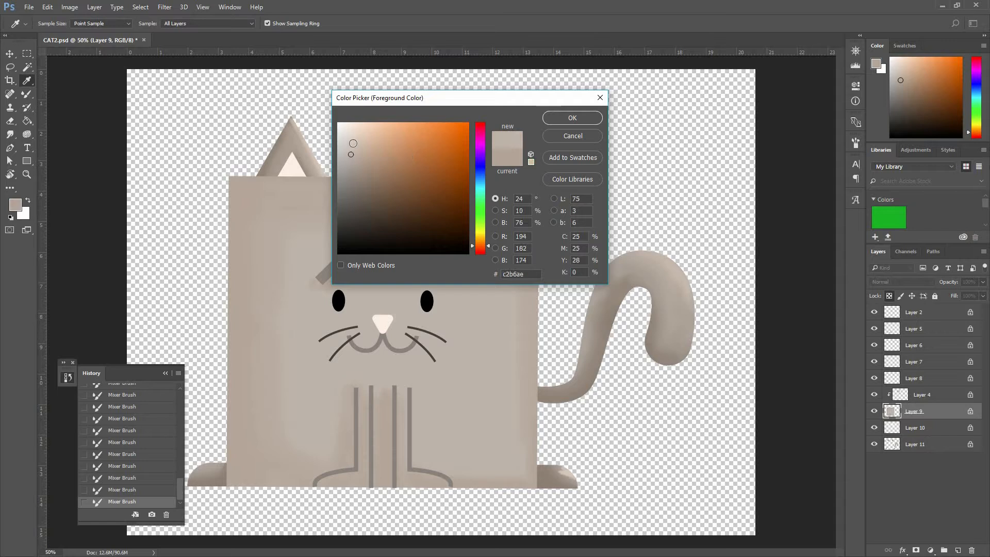
pyautogui.click(562, 117)
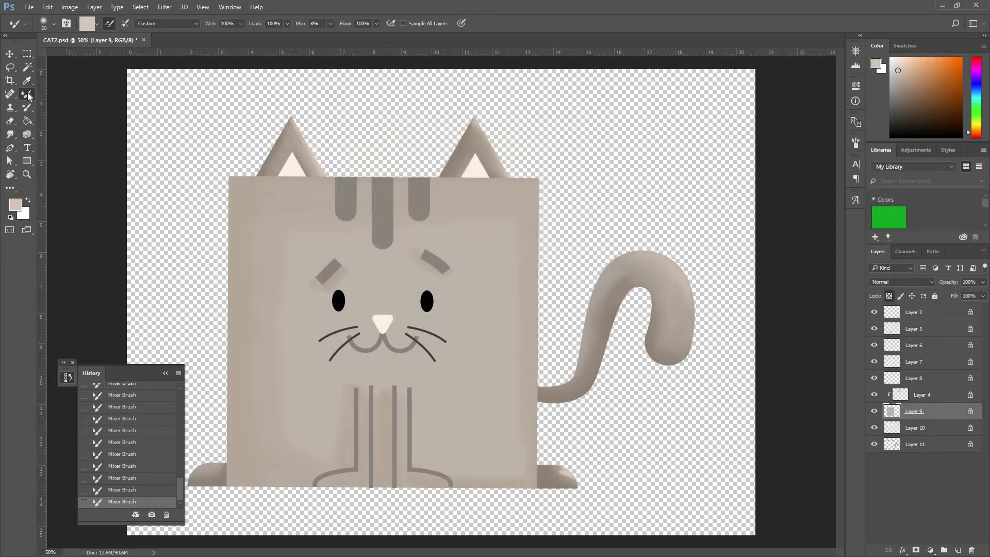
# Step: Paint a vertical highlight on the upper right of the body with a 150 px Brush, undoing the narrower trial strokes
pyautogui.hotkey('shift', 'b')
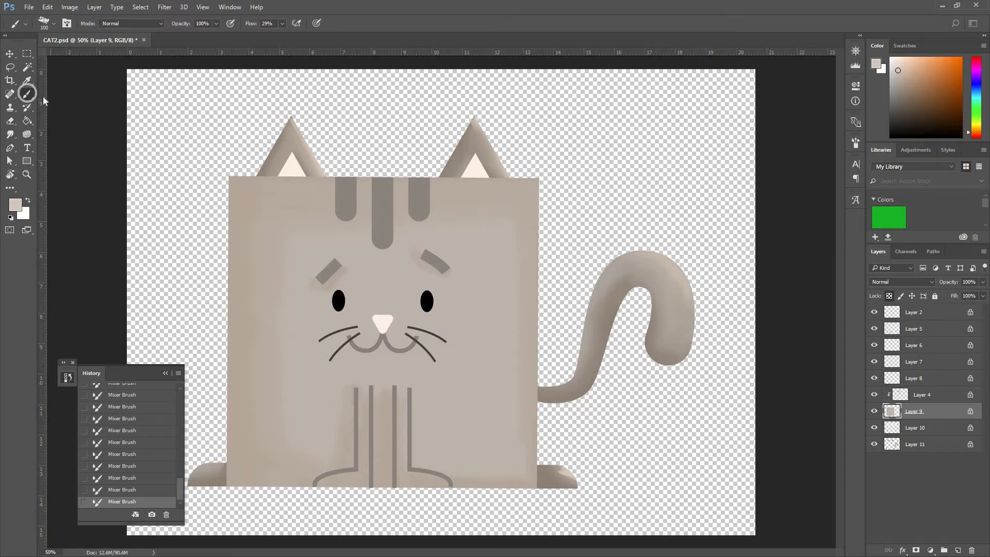
pyautogui.moveTo(501, 224)
pyautogui.mouseDown()
pyautogui.moveTo(505, 269)
pyautogui.moveTo(509, 257)
pyautogui.mouseUp()
pyautogui.hotkey('ctrl', 'z')
pyautogui.moveTo(501, 214); pyautogui.dragTo(512, 331)
pyautogui.hotkey('ctrl', 'z')
pyautogui.press(']')
pyautogui.press(']')
pyautogui.moveTo(502, 208); pyautogui.dragTo(503, 322)
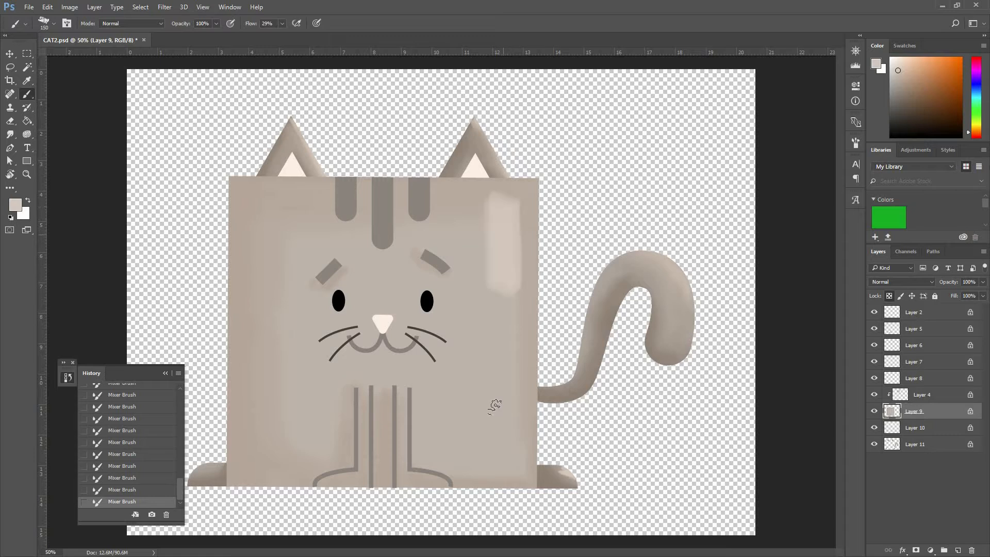
# Step: Blend the highlight up and down the right side of the body with the Mixer Brush enlarged to 150 px
pyautogui.rightClick(32, 95)
pyautogui.click(60, 124)
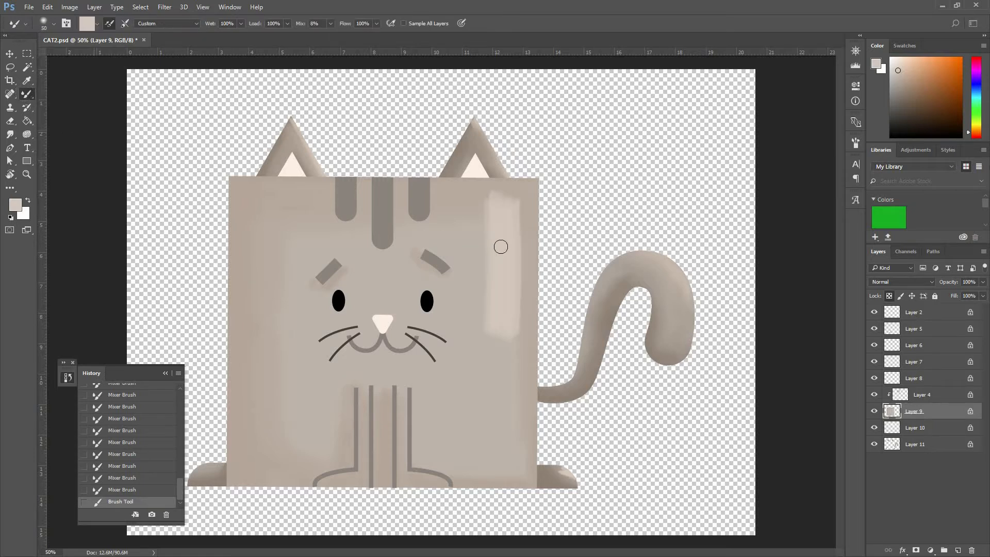
pyautogui.press(']')
pyautogui.press(']')
pyautogui.press(']')
pyautogui.press(']')
pyautogui.press(']')
pyautogui.press(']')
pyautogui.press(']')
pyautogui.moveTo(509, 194)
pyautogui.mouseDown()
pyautogui.moveTo(513, 382)
pyautogui.moveTo(511, 196)
pyautogui.mouseUp()
pyautogui.moveTo(492, 395); pyautogui.dragTo(479, 206)
pyautogui.moveTo(490, 453); pyautogui.dragTo(502, 356)
pyautogui.moveTo(520, 407); pyautogui.dragTo(517, 368)
pyautogui.moveTo(521, 428); pyautogui.dragTo(526, 281)
pyautogui.moveTo(486, 397); pyautogui.dragTo(480, 196)
pyautogui.moveTo(478, 356); pyautogui.dragTo(476, 178)
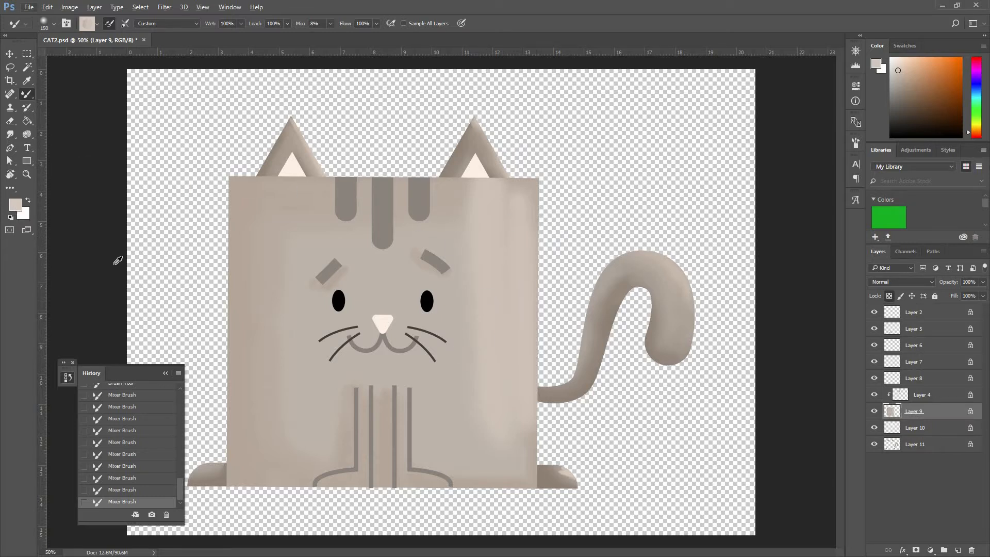
# Step: Set the foreground colour to the body's beige c2b6ae and blend the highlight's inner and lower edges into the body
pyautogui.click(15, 204)
pyautogui.click(565, 114)
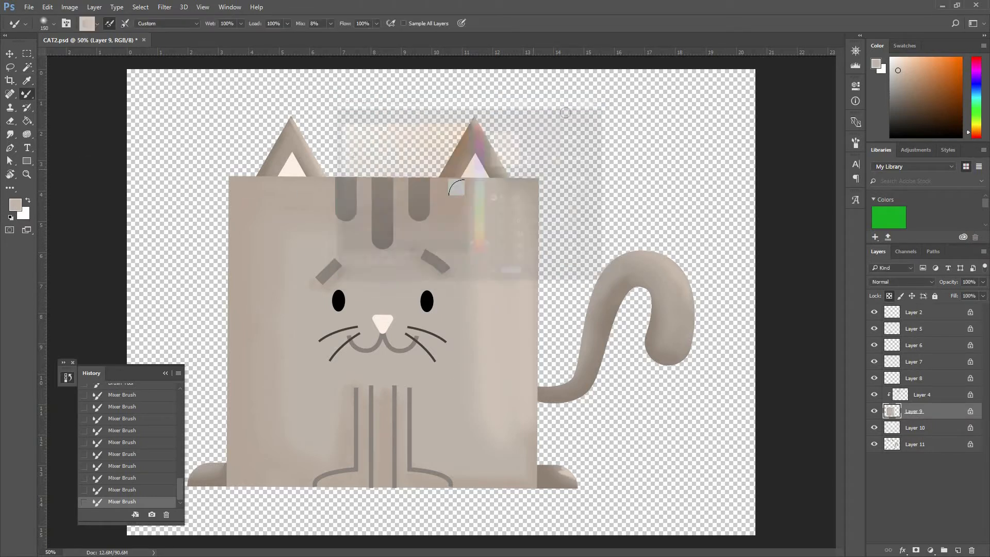
pyautogui.moveTo(470, 264); pyautogui.dragTo(474, 188)
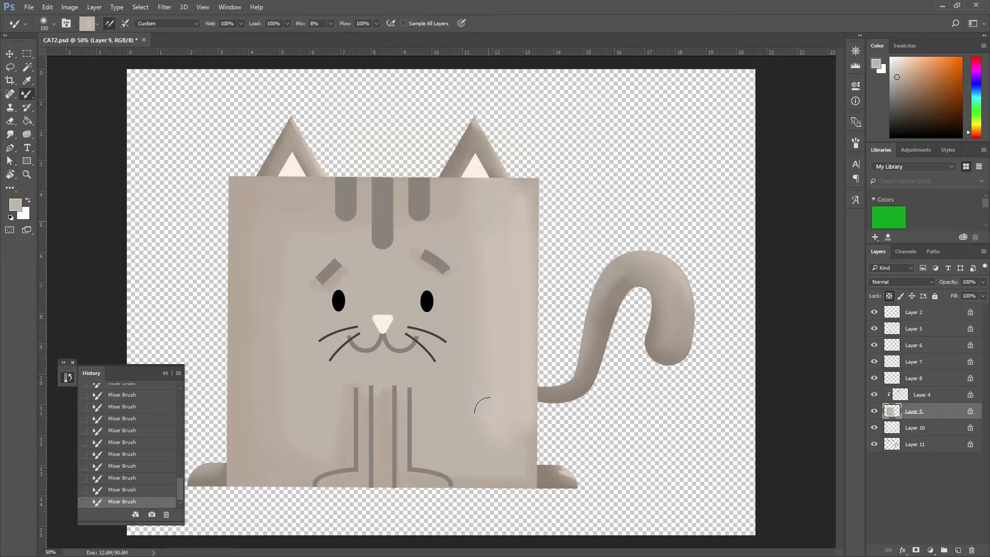
pyautogui.moveTo(516, 433)
pyautogui.mouseDown()
pyautogui.moveTo(521, 464)
pyautogui.moveTo(447, 457)
pyautogui.moveTo(362, 397)
pyautogui.moveTo(378, 379)
pyautogui.moveTo(389, 438)
pyautogui.mouseUp()
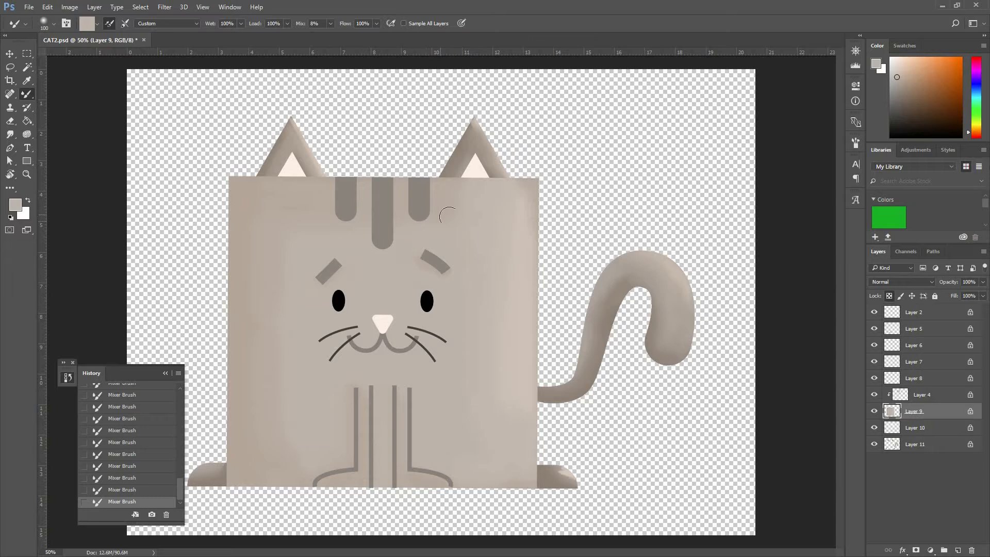
# Step: Select the inner-ear layer (Layer 10) and set the foreground colour to a light pinkish beige
pyautogui.hotkey('ctrl', '-')
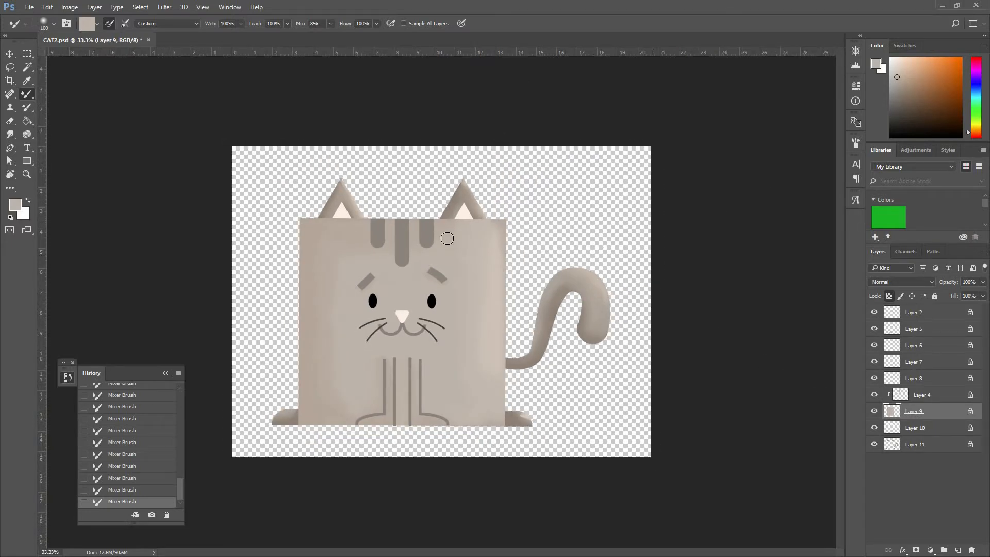
pyautogui.press('v')
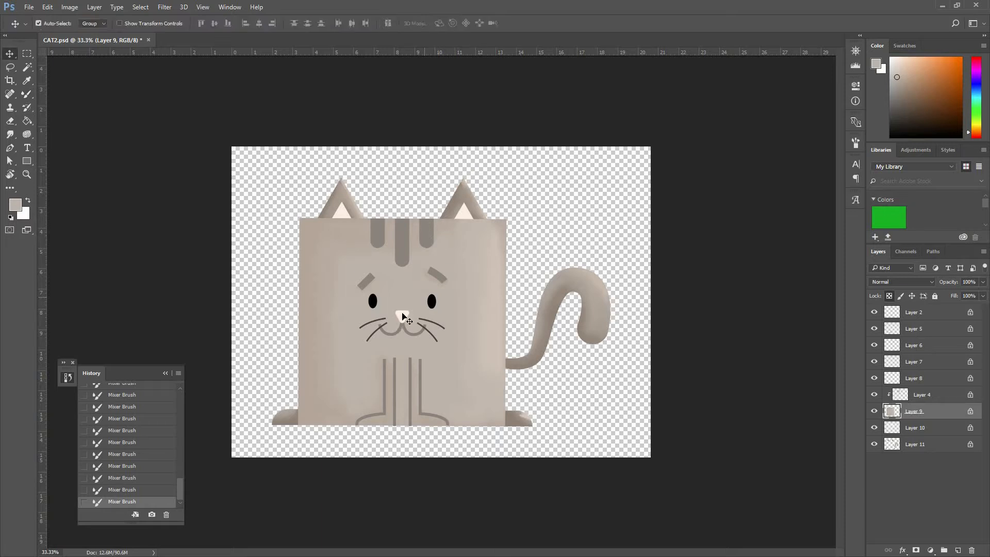
pyautogui.click(465, 217)
pyautogui.click(582, 287)
pyautogui.press('b')
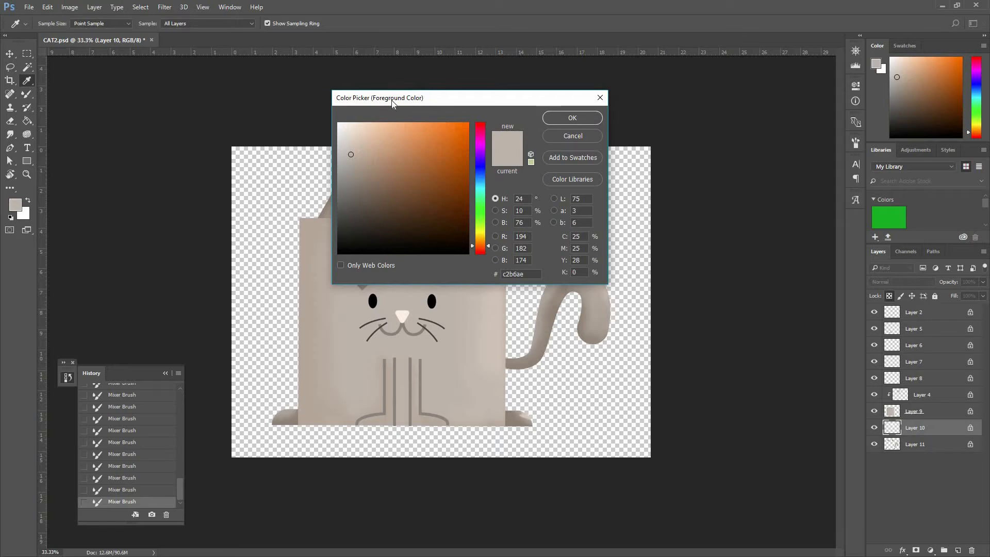
pyautogui.moveTo(388, 98); pyautogui.dragTo(471, 109)
pyautogui.click(343, 212)
pyautogui.click(449, 147)
pyautogui.click(640, 129)
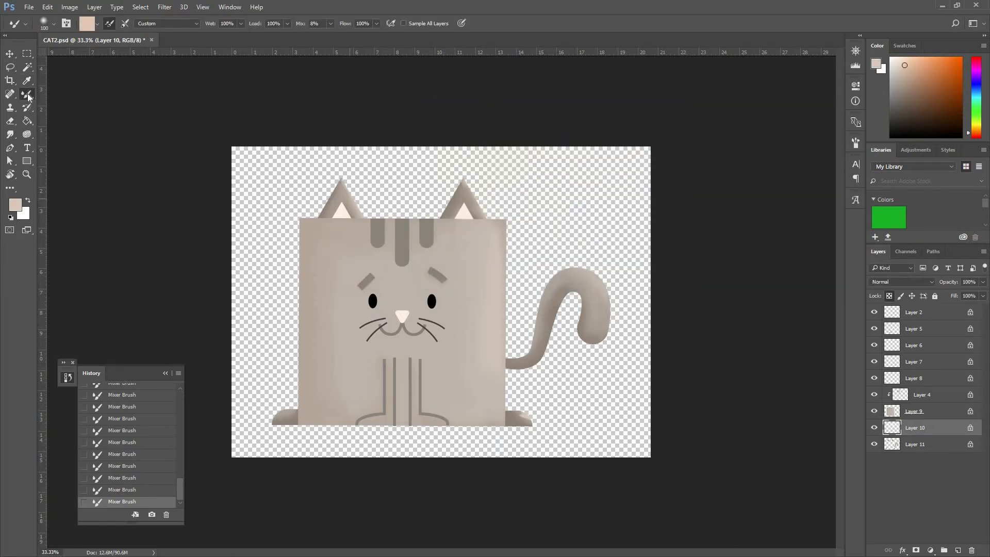
# Step: Paint pinkish shading inside both inner ears with the 150 px Brush
pyautogui.keyDown('alt'); pyautogui.click(25, 96); pyautogui.keyUp('alt')
pyautogui.moveTo(344, 206); pyautogui.dragTo(359, 233)
pyautogui.moveTo(464, 200); pyautogui.dragTo(466, 213)
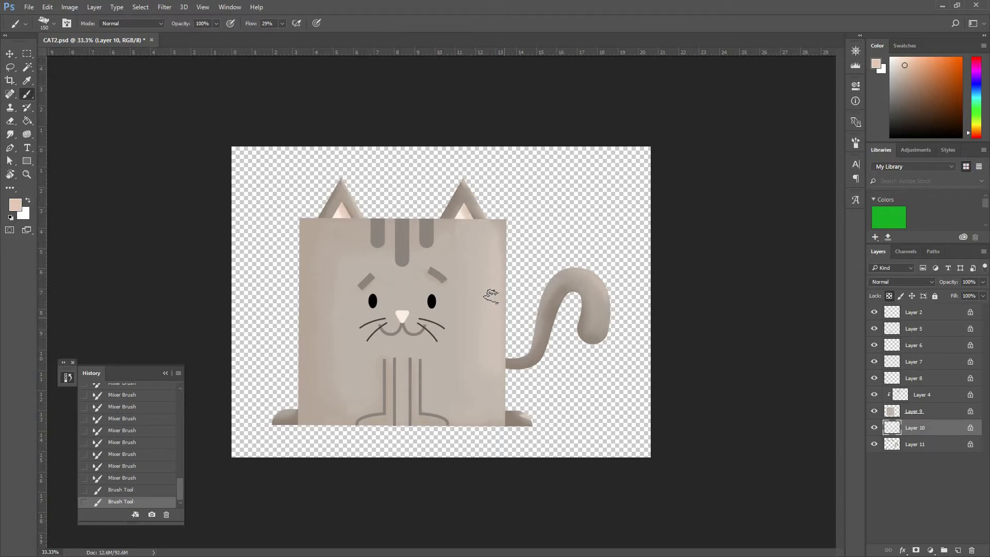
# Step: Select the nose layer (Layer 2) and paint pinkish shading on the nose with the Brush reduced to 60 px
pyautogui.hotkey('ctrl', '+')
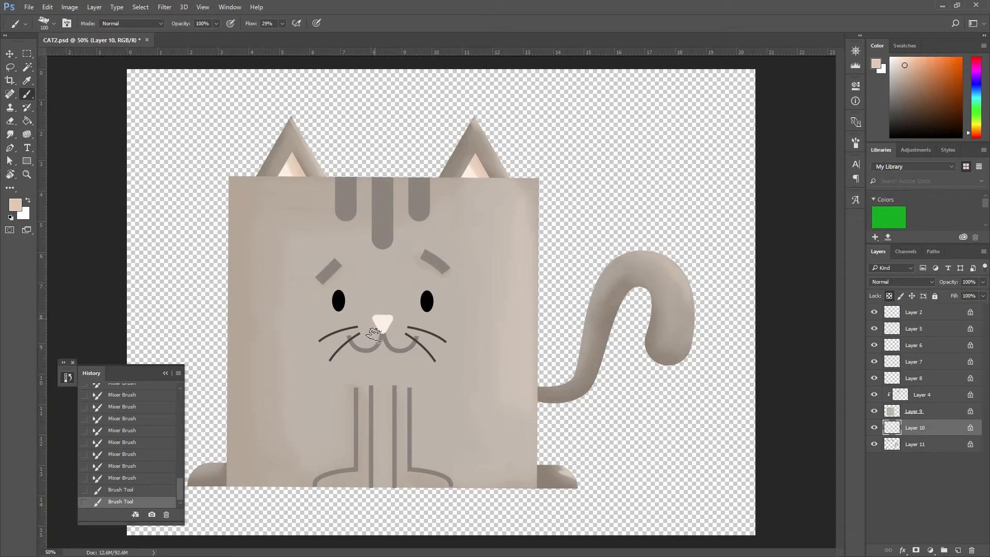
pyautogui.moveTo(410, 333); pyautogui.dragTo(575, 329)
pyautogui.press('[')
pyautogui.press('[')
pyautogui.keyDown('ctrl'); pyautogui.click(381, 327); pyautogui.keyUp('ctrl')
pyautogui.press('[')
pyautogui.moveTo(376, 318); pyautogui.dragTo(383, 332)
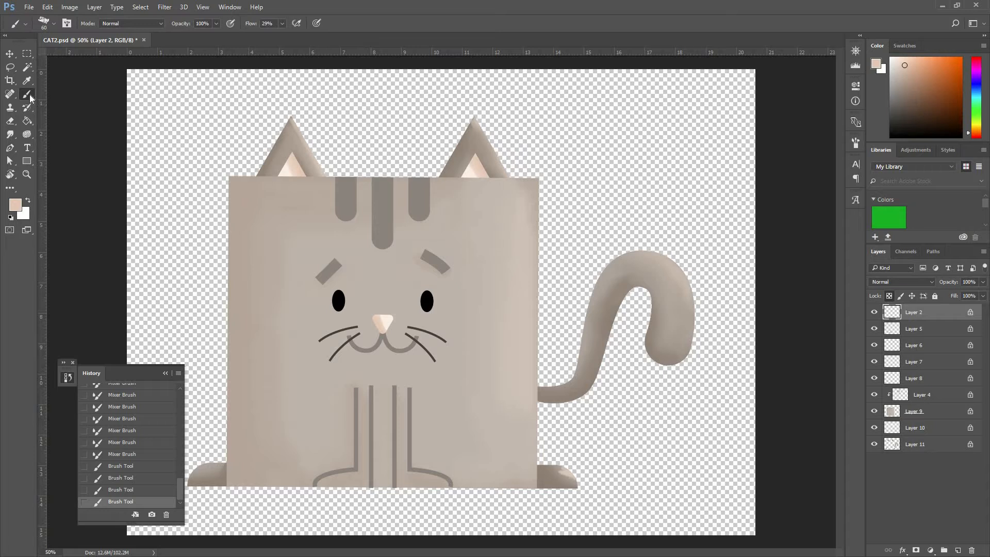
# Step: Blend the shading on the nose with the Mixer Brush reduced to 50 px
pyautogui.hotkey('shift', 'b')
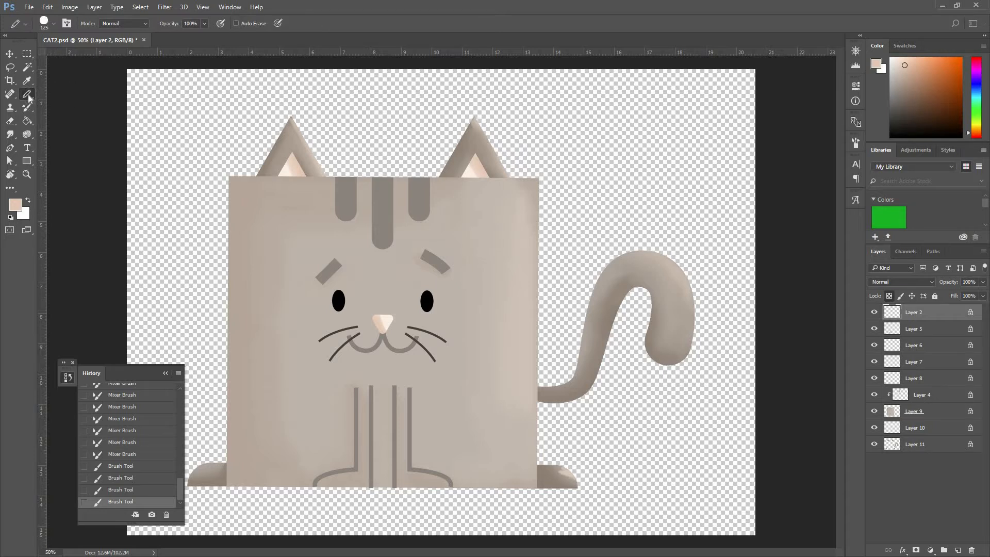
pyautogui.rightClick(42, 97)
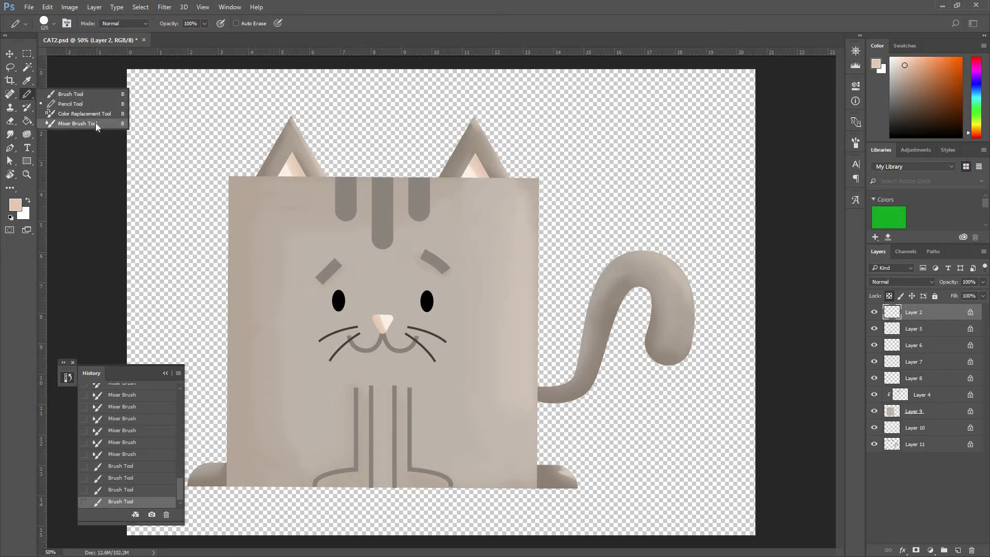
pyautogui.click(78, 124)
pyautogui.moveTo(384, 316)
pyautogui.mouseDown()
pyautogui.moveTo(419, 320)
pyautogui.moveTo(388, 326)
pyautogui.mouseUp()
pyautogui.press('[')
pyautogui.press('[')
pyautogui.hotkey('ctrl', 'z')
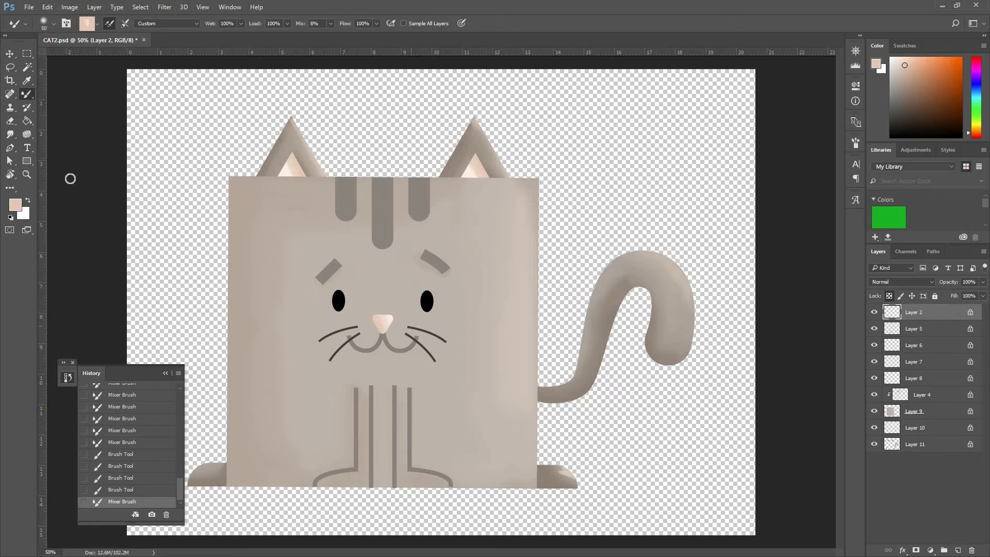
# Step: Set the foreground colour to a dark grey-brown and shade the forehead stripes on Layer 4 with the Mixer Brush
pyautogui.click(16, 208)
pyautogui.click(434, 191)
pyautogui.click(662, 128)
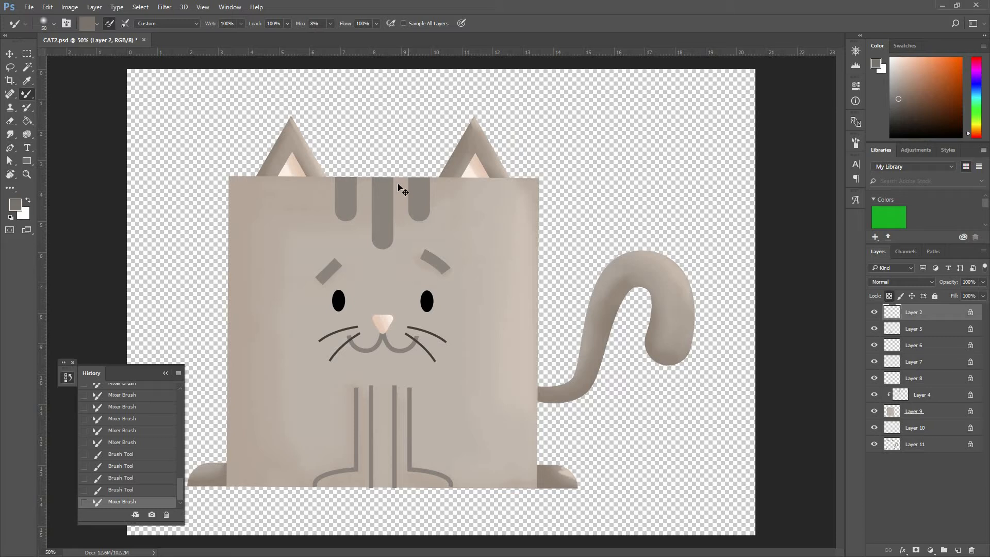
pyautogui.keyDown('ctrl'); pyautogui.click(420, 206); pyautogui.keyUp('ctrl')
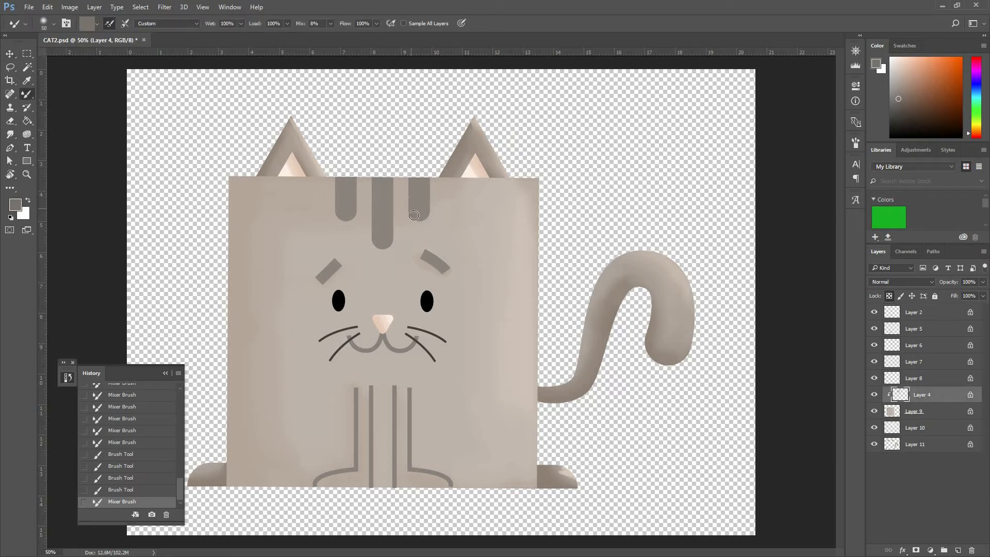
pyautogui.moveTo(420, 213); pyautogui.dragTo(424, 213)
pyautogui.moveTo(336, 176); pyautogui.dragTo(344, 222)
pyautogui.moveTo(337, 171); pyautogui.dragTo(350, 228)
# Step: Shade the lower edges of both eyebrows with the same grey-brown using the Mixer Brush
pyautogui.moveTo(333, 280); pyautogui.dragTo(320, 287)
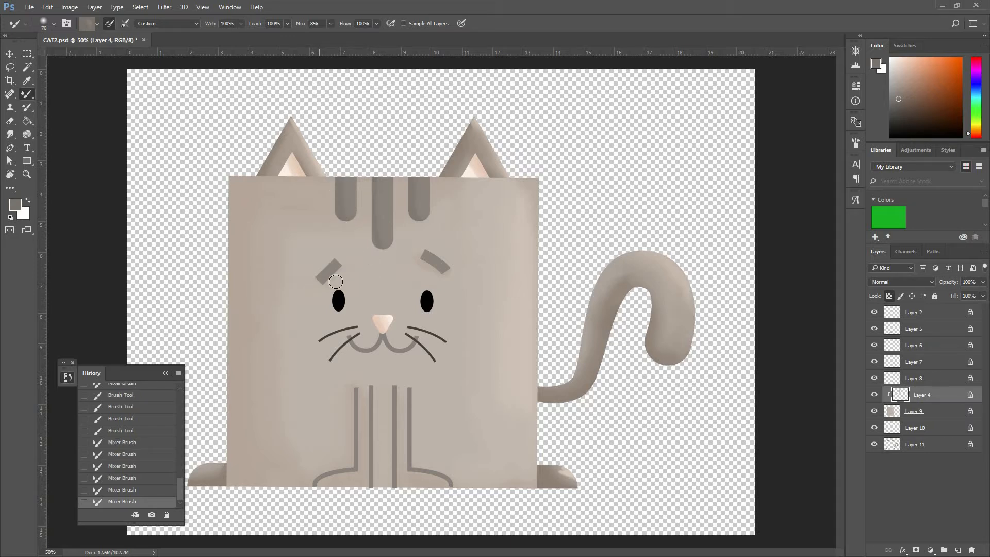
pyautogui.moveTo(419, 257); pyautogui.dragTo(448, 281)
pyautogui.moveTo(448, 281); pyautogui.dragTo(431, 289)
# Step: Set the foreground colour to a darker grey-brown and deepen the shadow along the middle stripe's left edge
pyautogui.click(17, 209)
pyautogui.click(436, 213)
pyautogui.click(636, 132)
pyautogui.moveTo(377, 177); pyautogui.dragTo(372, 213)
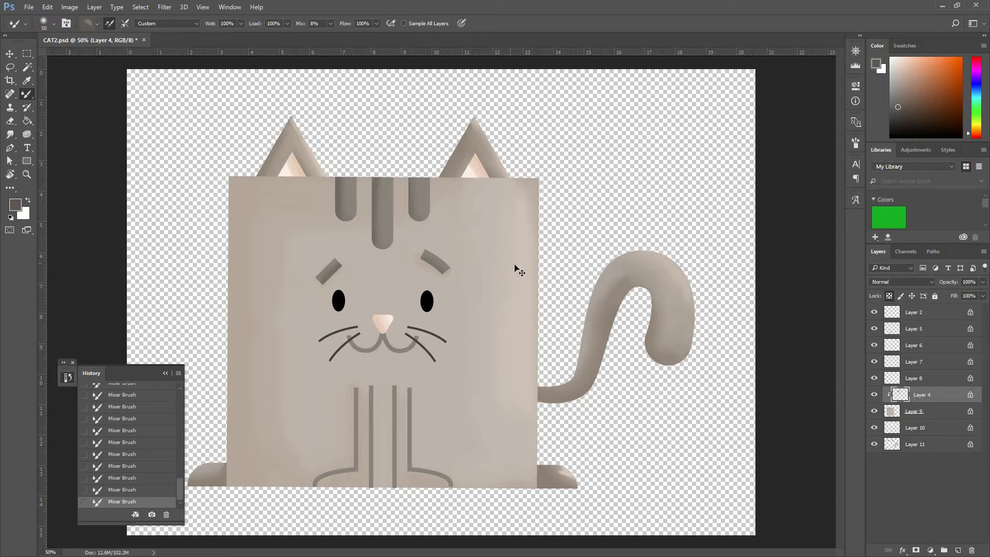
# Step: Select the body layer (Layer 9), set a medium beige-brown foreground colour and paint soft shadows on the body around the stripes and eyebrows
pyautogui.hotkey('alt', '[')
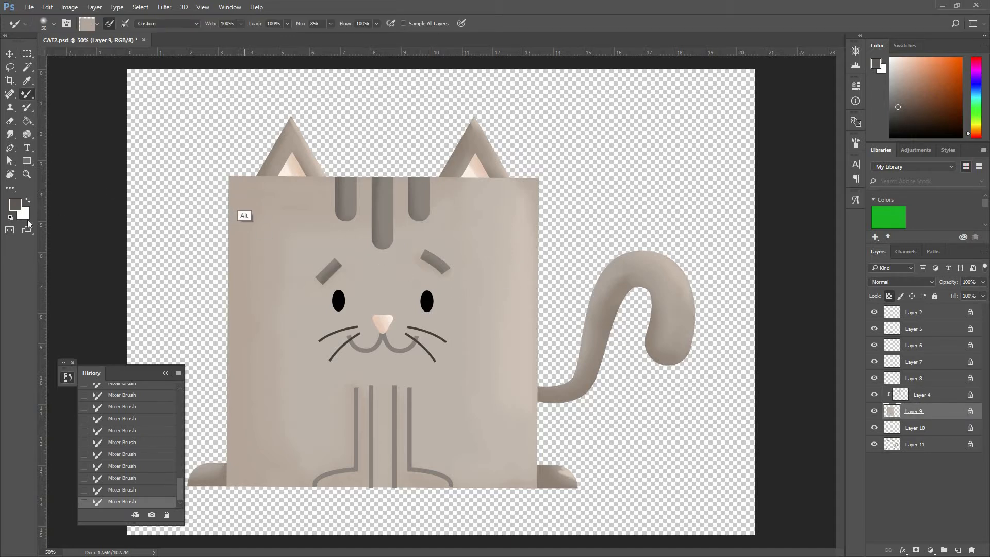
pyautogui.press('i')
pyautogui.click(15, 204)
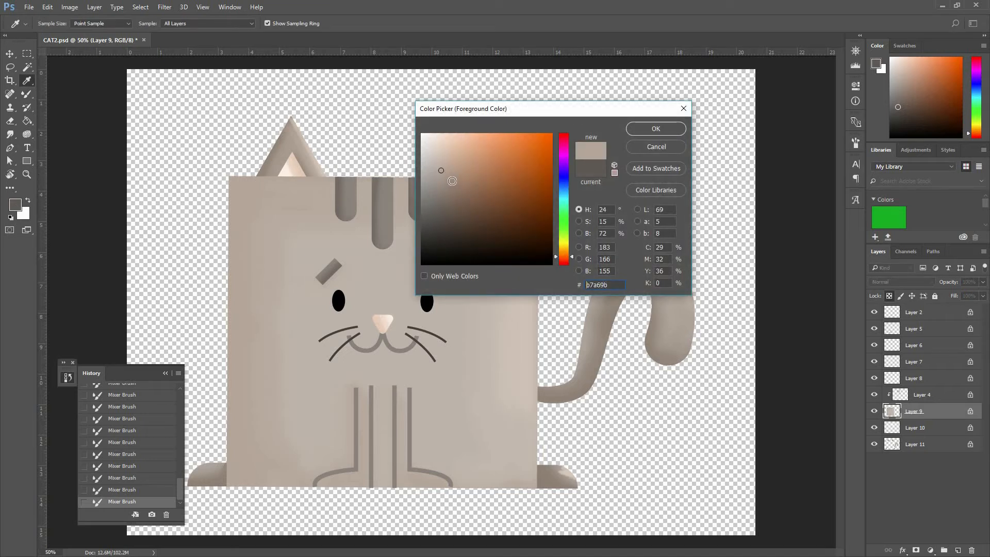
pyautogui.click(654, 128)
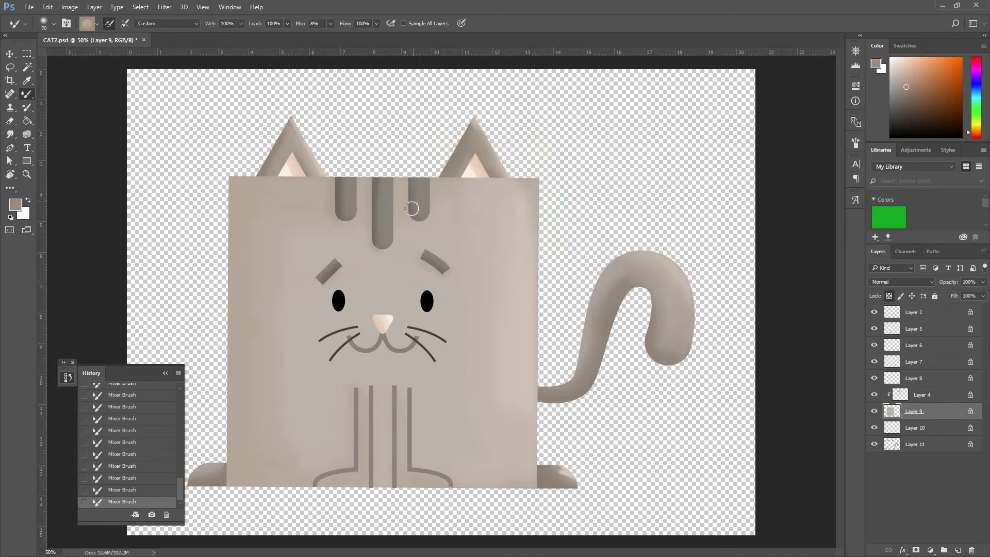
pyautogui.press('[')
pyautogui.press('[')
pyautogui.moveTo(338, 269); pyautogui.dragTo(341, 268)
pyautogui.moveTo(436, 271); pyautogui.dragTo(444, 273)
# Step: Paint soft shadows on the body along the front-leg and paw lines, enlarging the Mixer Brush to 60 px for the left leg
pyautogui.moveTo(394, 402); pyautogui.dragTo(391, 493)
pyautogui.press(']')
pyautogui.press(']')
pyautogui.moveTo(355, 391)
pyautogui.mouseDown()
pyautogui.moveTo(351, 461)
pyautogui.moveTo(325, 465)
pyautogui.moveTo(305, 489)
pyautogui.mouseUp()
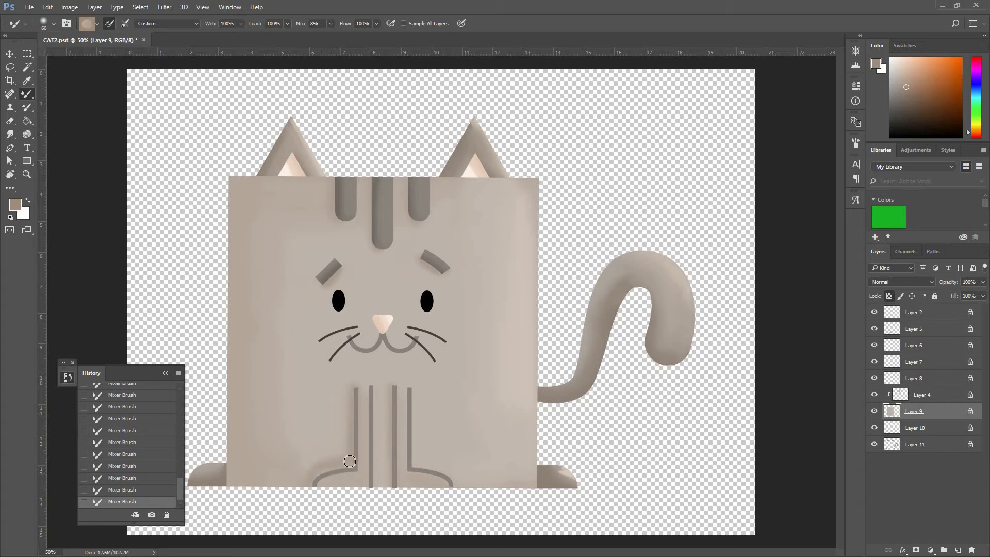
pyautogui.moveTo(349, 379); pyautogui.dragTo(349, 463)
# Step: Smooth the right back paw's shading on Layer 11 with the Mixer Brush at 90 px, and set the foreground colour to c6b9b1 for the tail
pyautogui.press(']')
pyautogui.press(']')
pyautogui.press(']')
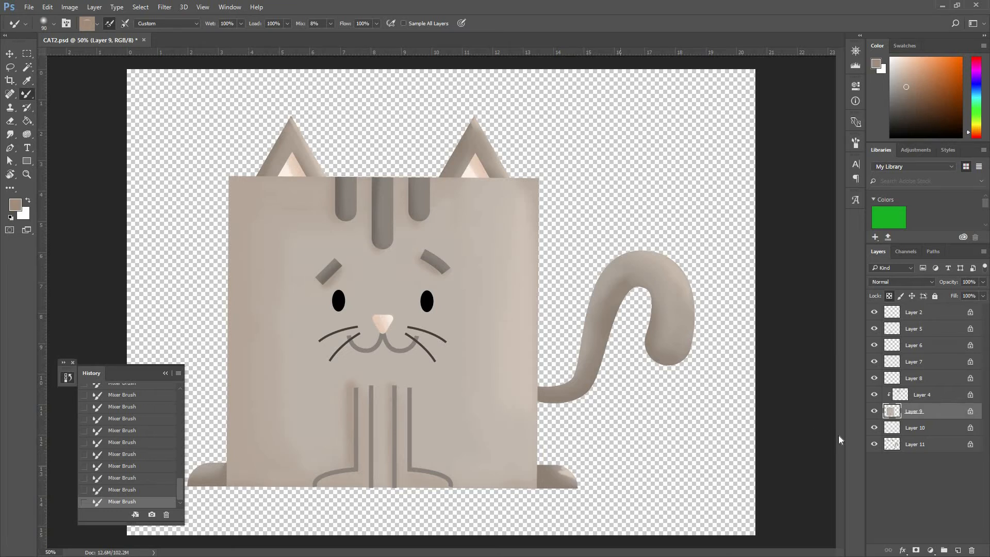
pyautogui.press('v')
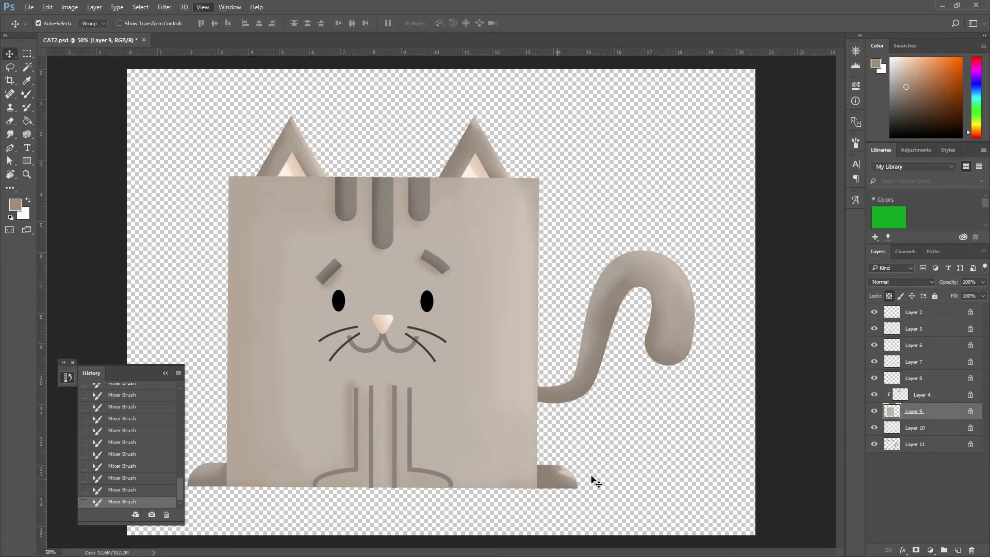
pyautogui.click(565, 484)
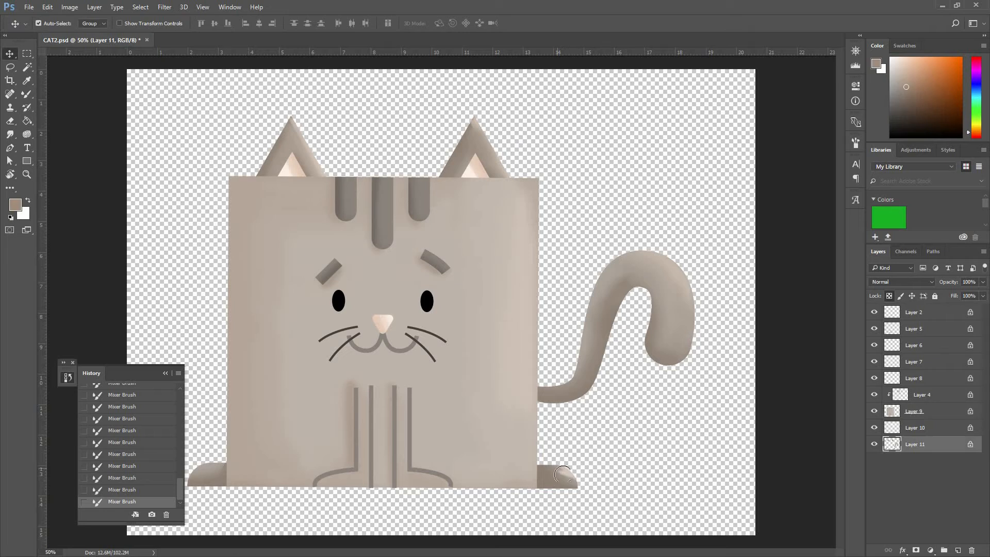
pyautogui.press('b')
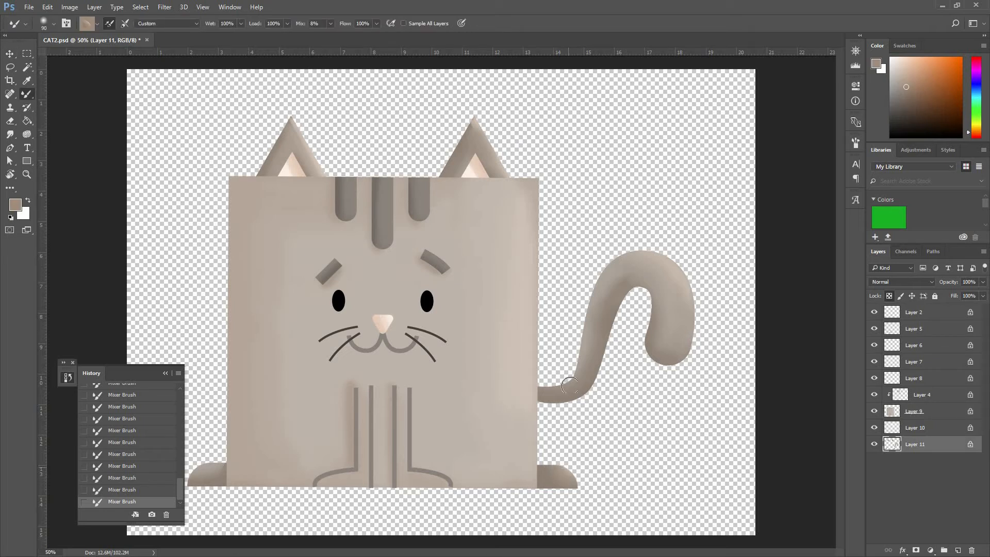
pyautogui.click(16, 205)
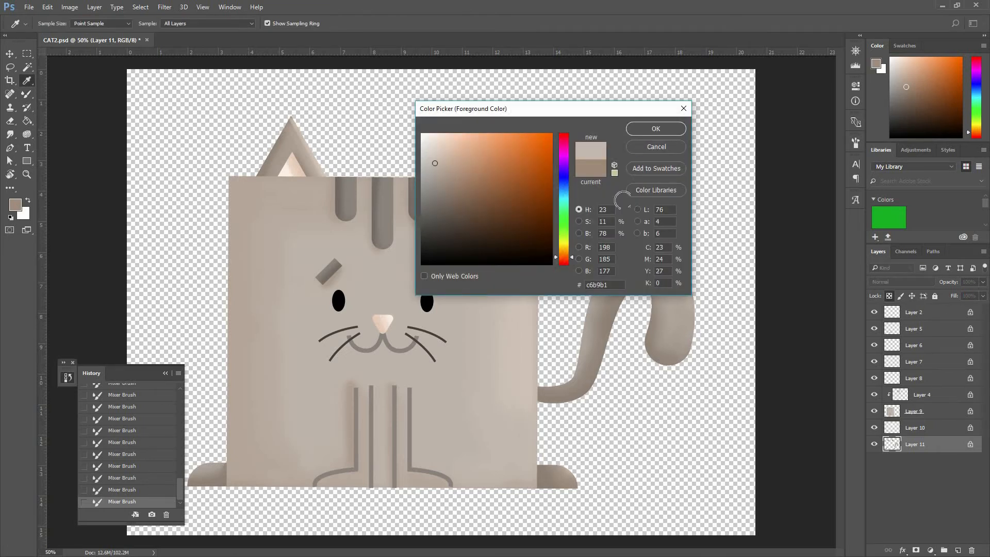
pyautogui.click(656, 129)
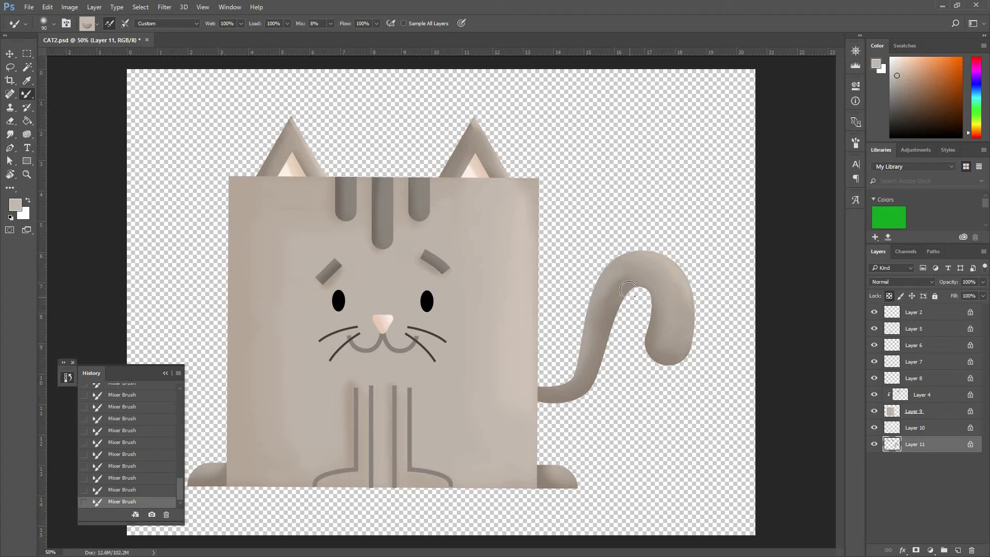
# Step: Add a new layer beneath all the cat layers and fill it with white using the Paint Bucket
pyautogui.hotkey('ctrl', '-')
pyautogui.hotkey('ctrl', '-')
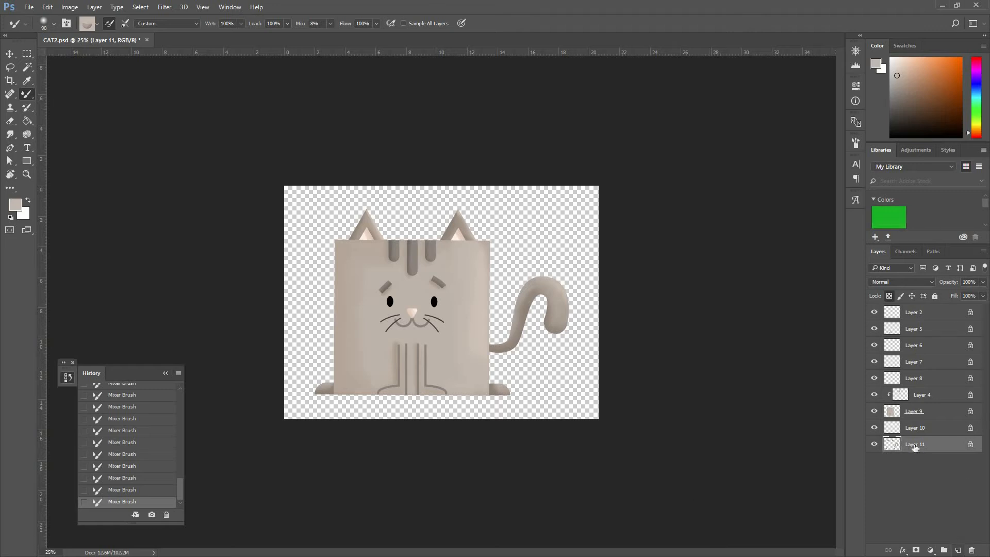
pyautogui.click(957, 550)
pyautogui.hotkey('ctrl', '[')
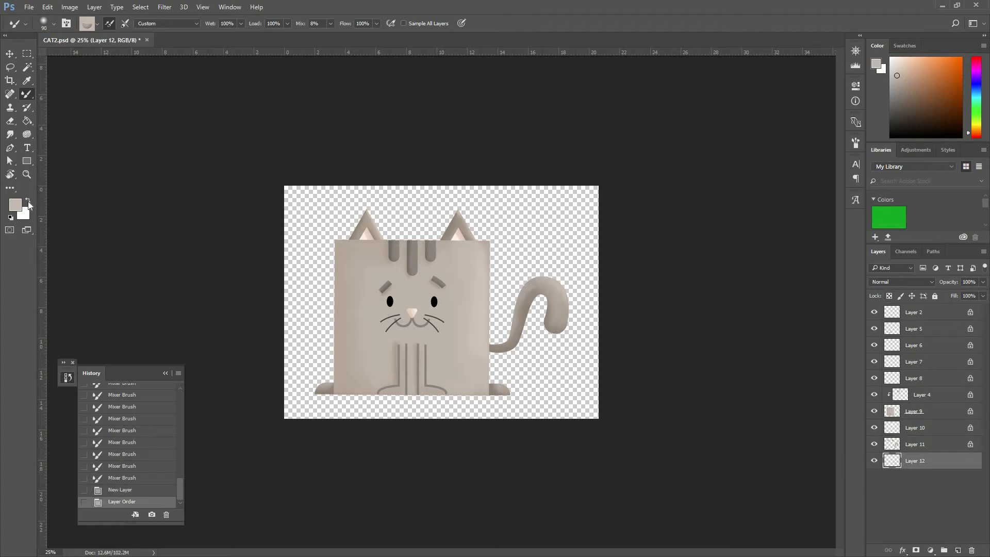
pyautogui.click(28, 201)
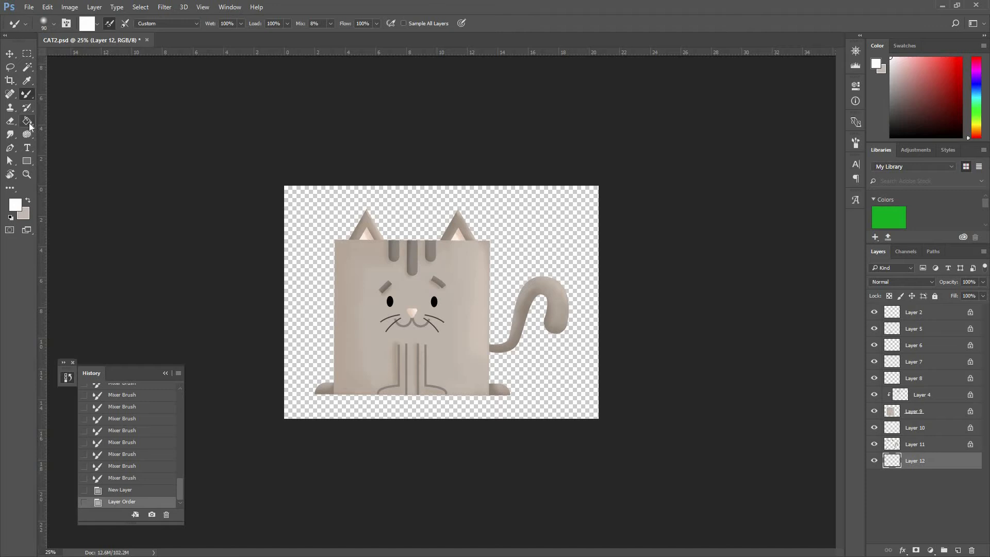
pyautogui.click(27, 122)
pyautogui.click(343, 238)
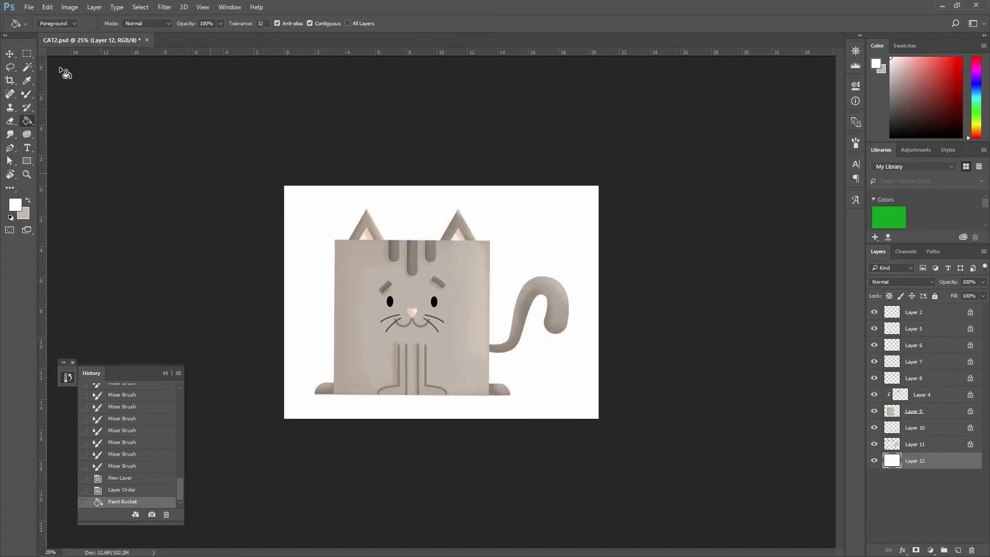
# Step: Select all the cat layers from Layer 11 up to Layer 2 and slightly adjust the cat's rotation with Free Transform
pyautogui.click(10, 55)
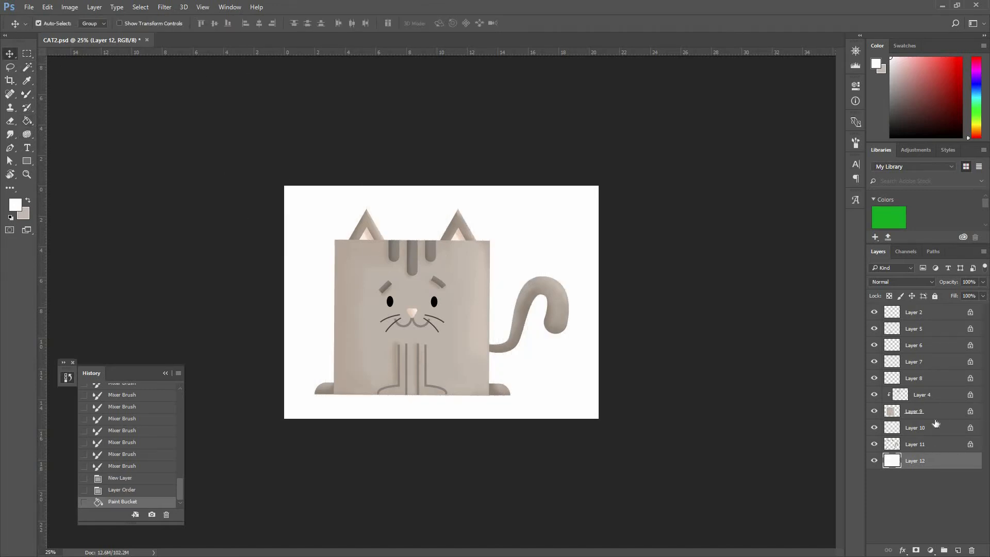
pyautogui.click(934, 443)
pyautogui.keyDown('shift'); pyautogui.click(898, 312); pyautogui.keyUp('shift')
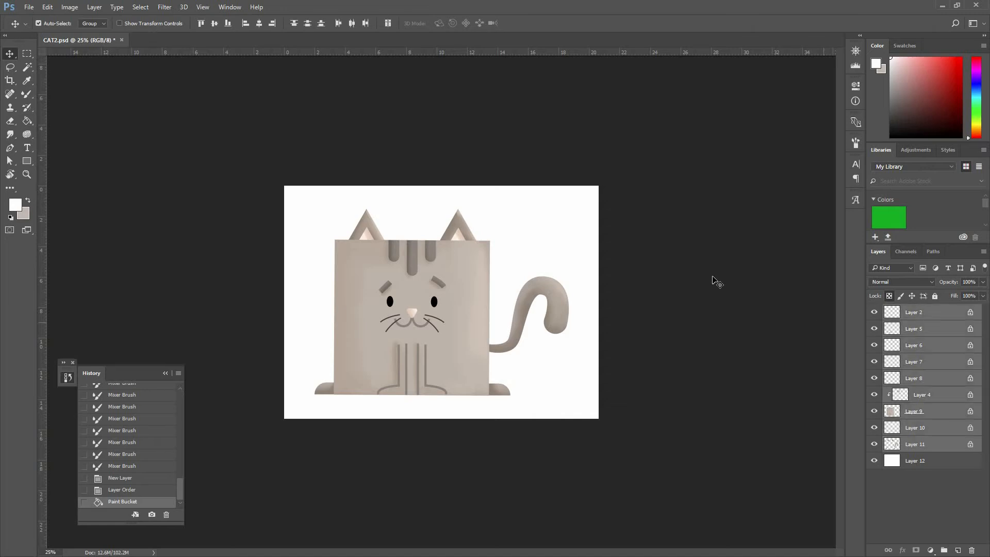
pyautogui.hotkey('ctrl', 't')
pyautogui.moveTo(582, 304); pyautogui.dragTo(582, 301)
pyautogui.press('Return')
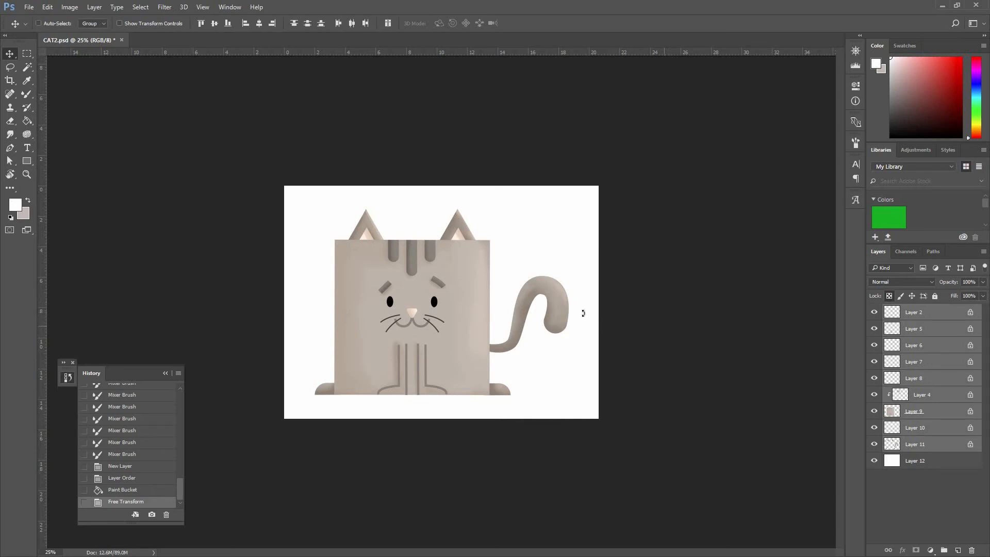
pyautogui.hotkey('ctrl', 't')
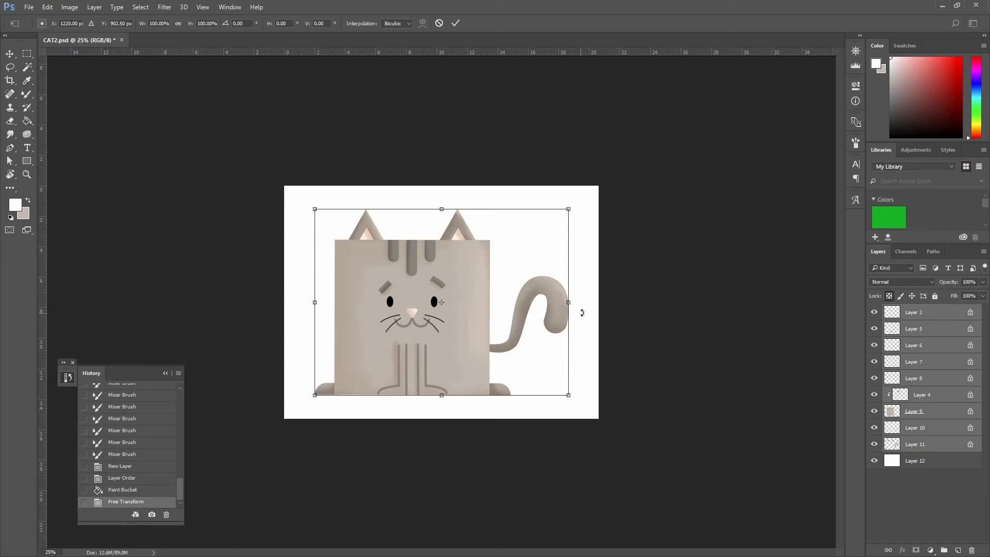
pyautogui.moveTo(583, 311); pyautogui.dragTo(603, 314)
pyautogui.press('Return')
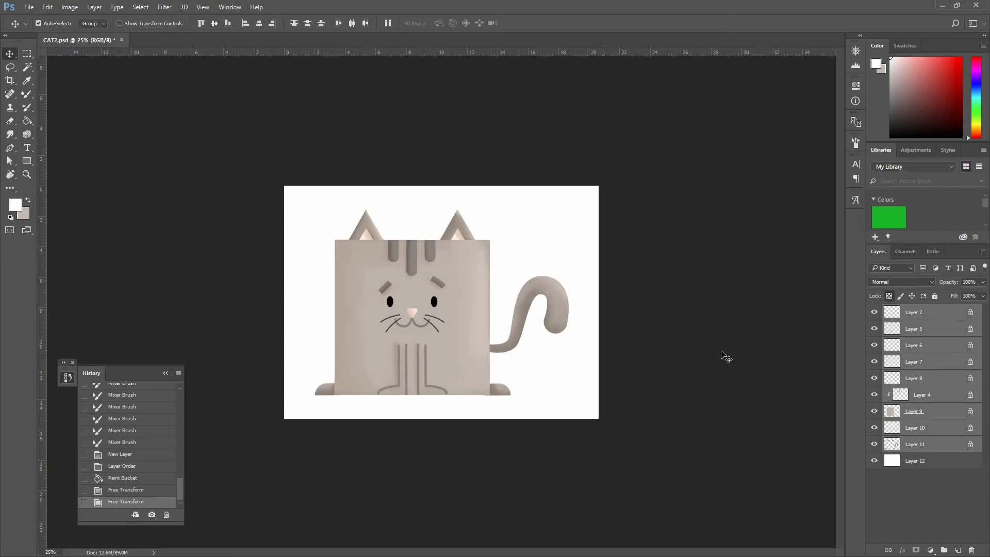
# Step: Add a new layer above Layer 2 at the top of the layer stack
pyautogui.click(938, 464)
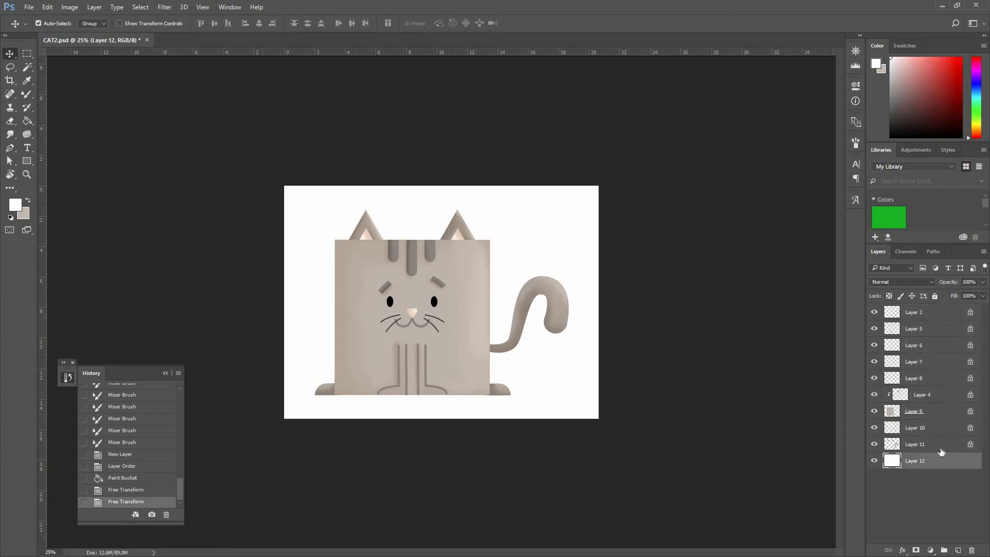
pyautogui.click(923, 311)
pyautogui.click(956, 550)
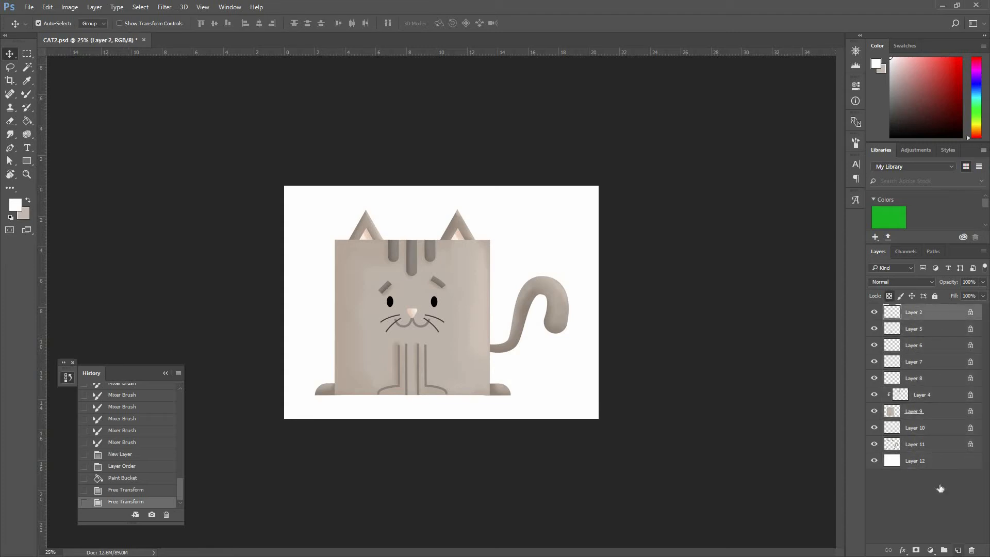
# Step: Reset the colours to default and fill the new top layer with black using the Paint Bucket
pyautogui.click(10, 218)
pyautogui.click(27, 120)
pyautogui.click(400, 236)
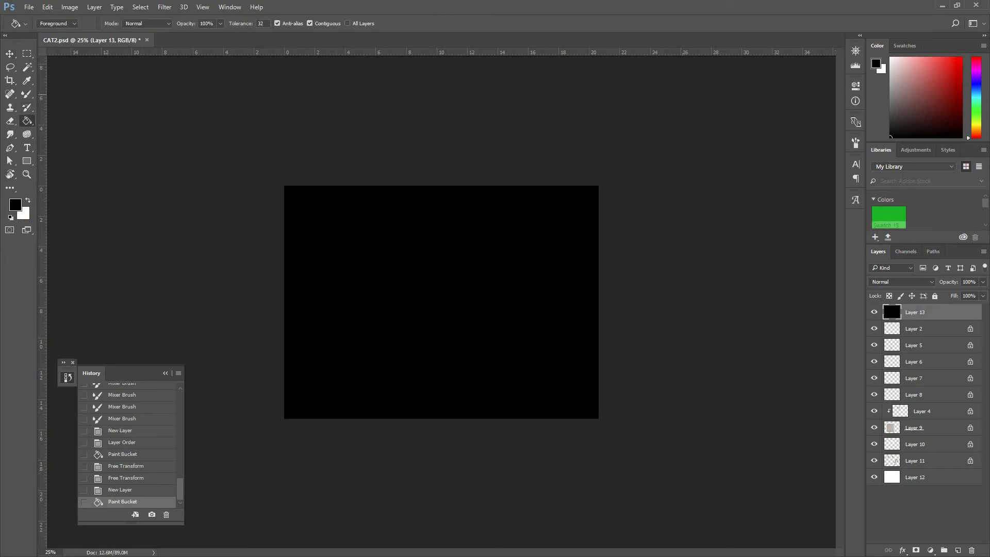
# Step: Add monochromatic Gaussian noise of 129.89% to the black top layer
pyautogui.click(166, 7)
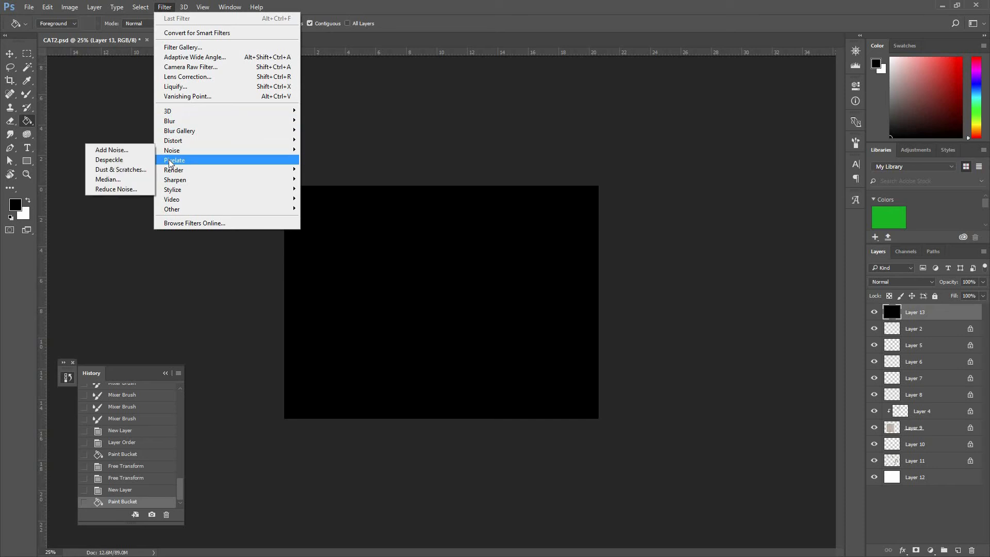
pyautogui.moveTo(173, 151)
pyautogui.click(131, 151)
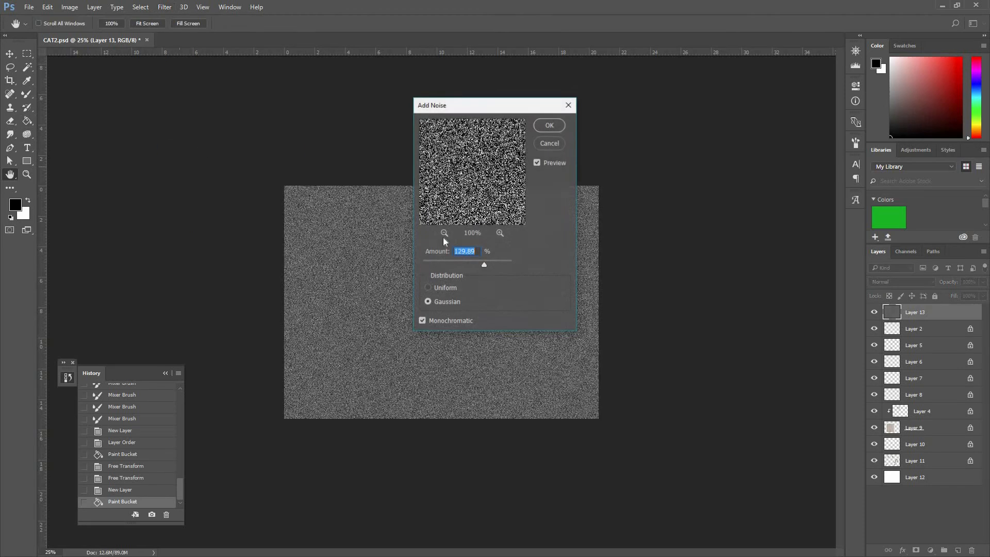
pyautogui.press('Return')
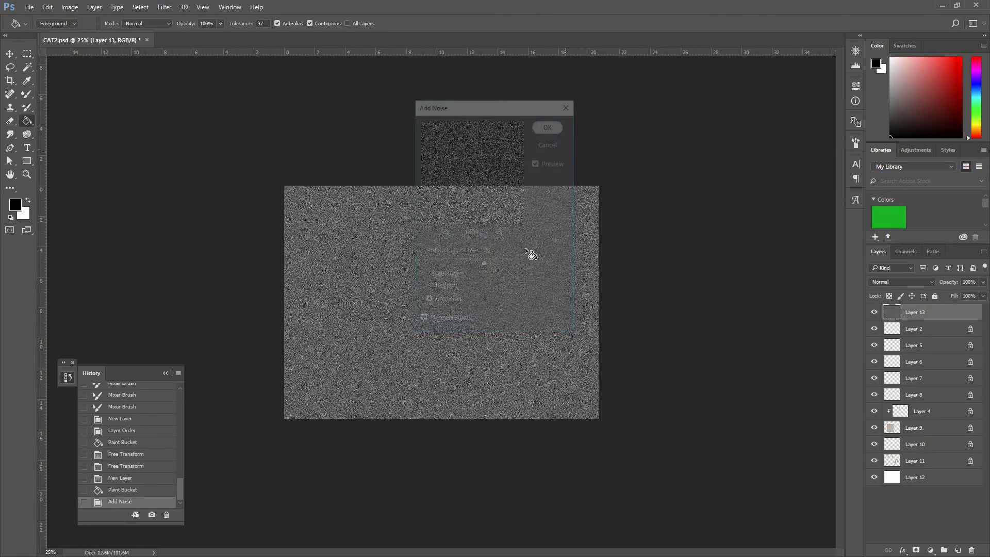
# Step: Set the noise layer's blending mode to Overlay so its grain covers the whole illustration
pyautogui.hotkey('ctrl', '+')
pyautogui.hotkey('ctrl', '+')
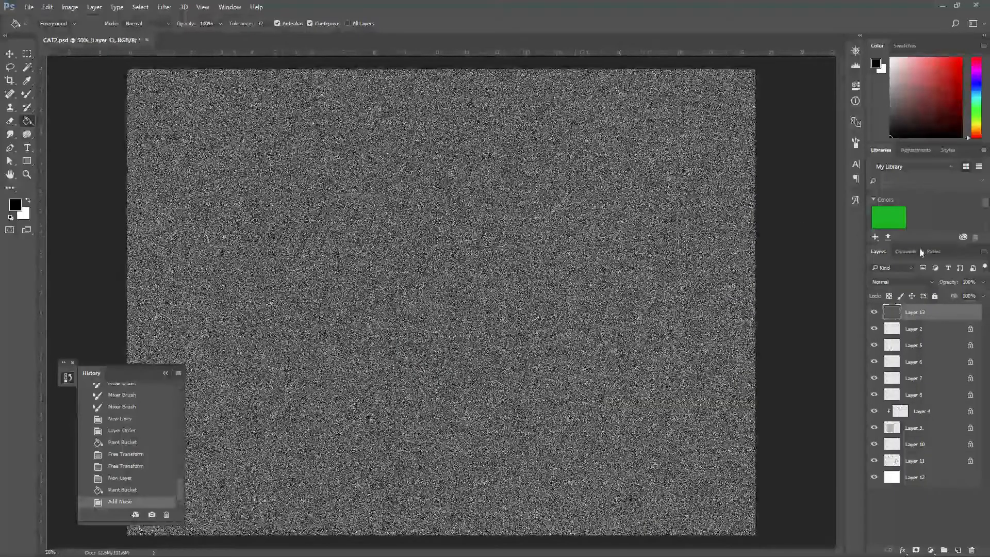
pyautogui.click(902, 281)
pyautogui.click(892, 388)
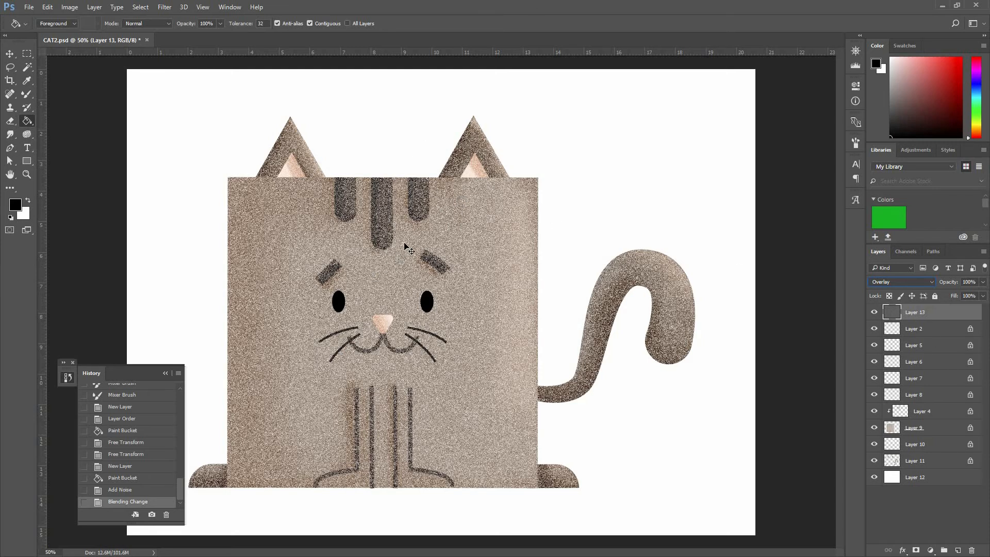
# Step: Inspect the grain up close and reduce the noise layer's opacity to 20%, trying 30% and 10% first
pyautogui.hotkey('ctrl', '+')
pyautogui.hotkey('ctrl', '+')
pyautogui.hotkey('ctrl', '+')
pyautogui.hotkey('ctrl', '+')
pyautogui.hotkey('ctrl', '-')
pyautogui.hotkey('ctrl', '-')
pyautogui.hotkey('ctrl', '-')
pyautogui.hotkey('ctrl', '-')
pyautogui.write('30')
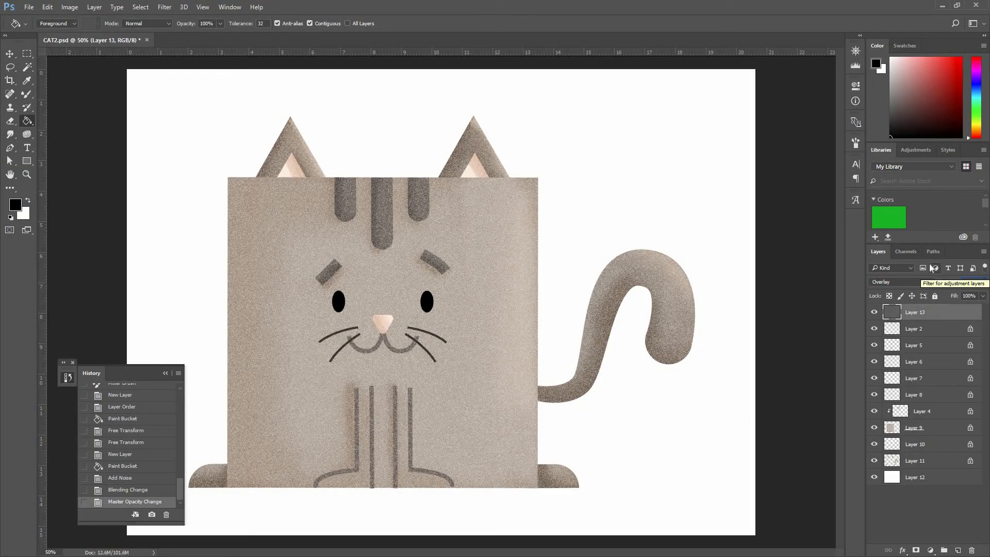
pyautogui.press('BackSpace')
pyautogui.press('BackSpace')
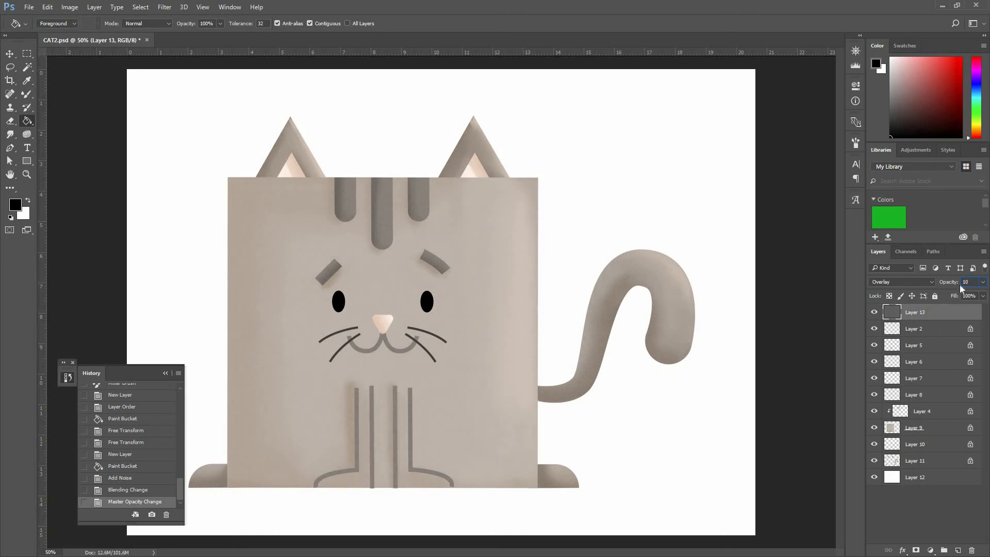
pyautogui.write('20')
pyautogui.write('v')
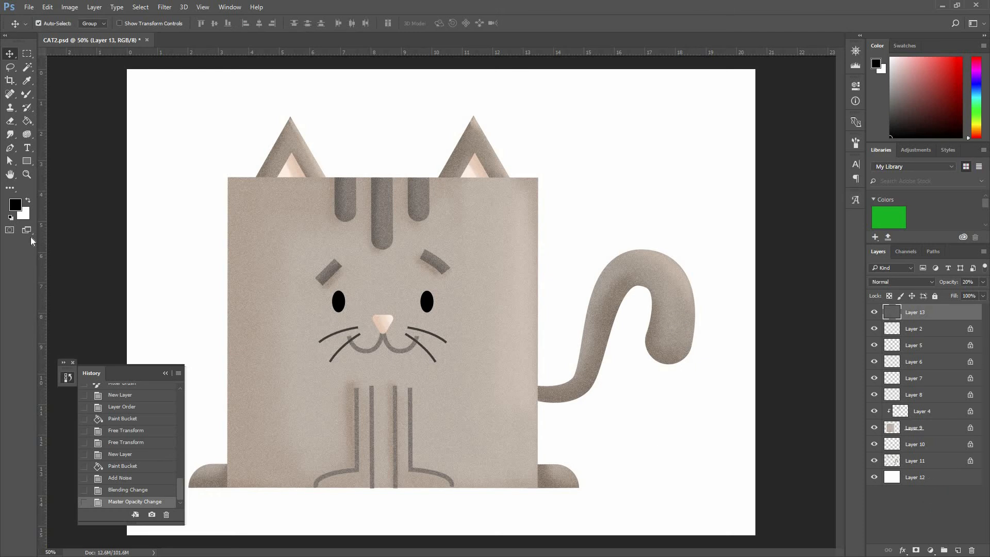
# Step: Choose a muted dark red and fill the white background layer, Layer 12, with it using the Paint Bucket
pyautogui.click(925, 479)
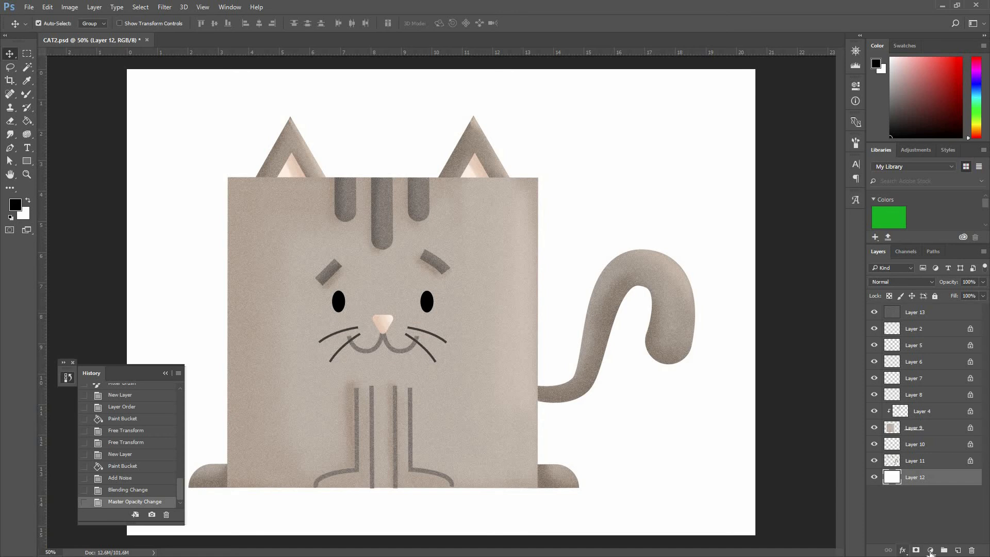
pyautogui.click(917, 94)
pyautogui.press('g')
pyautogui.click(439, 210)
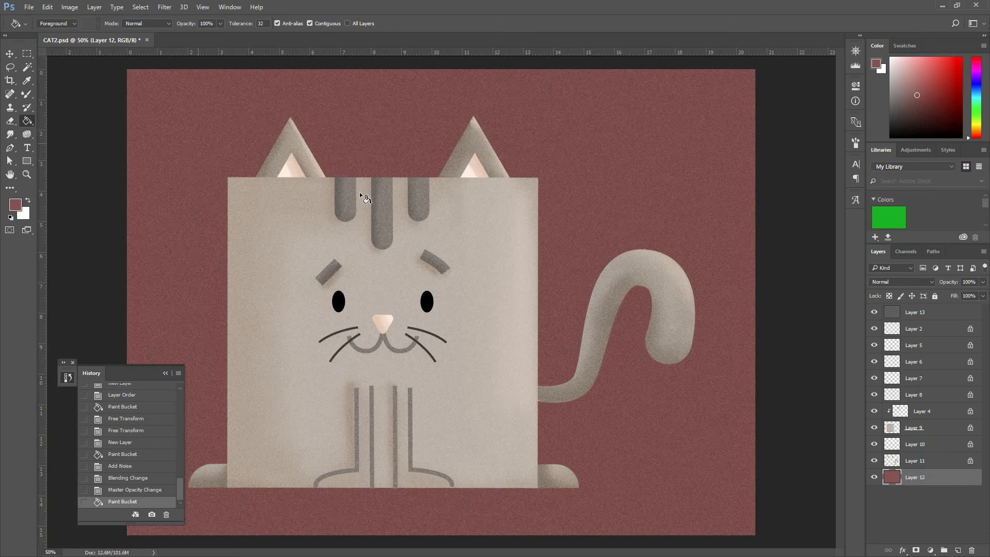
pyautogui.hotkey('ctrl', '-')
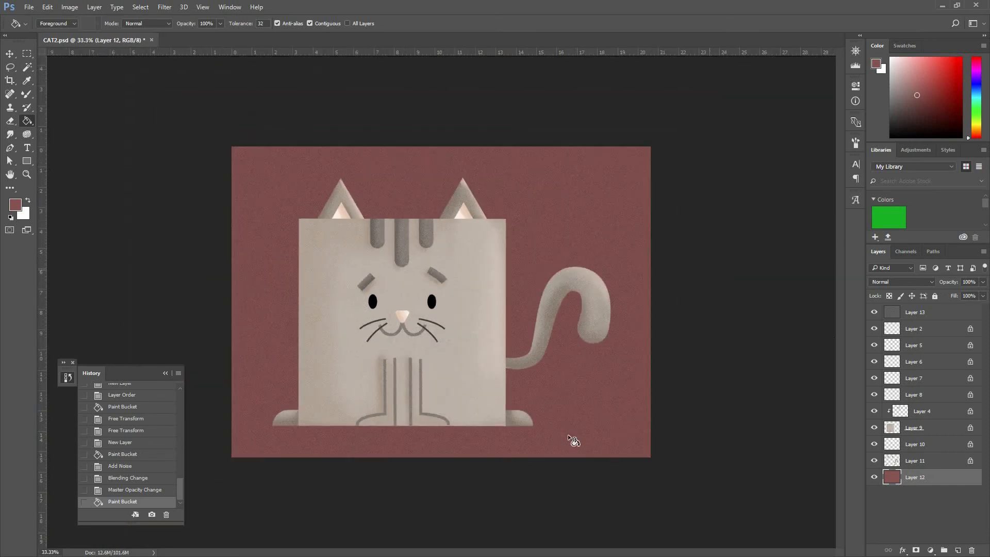
# Step: Group all the cat layers from Layer 11 up to Layer 2
pyautogui.press('v')
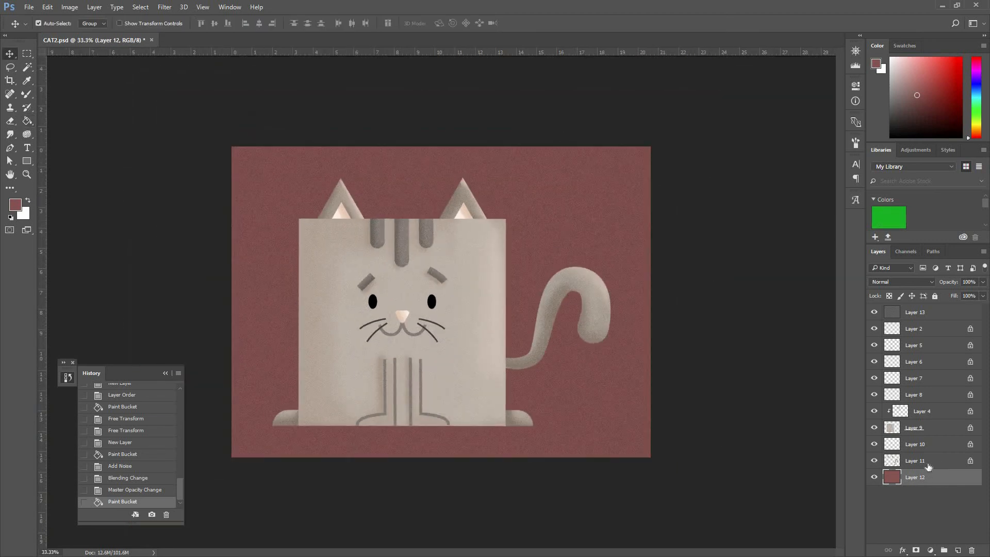
pyautogui.click(955, 460)
pyautogui.keyDown('shift'); pyautogui.click(934, 332); pyautogui.keyUp('shift')
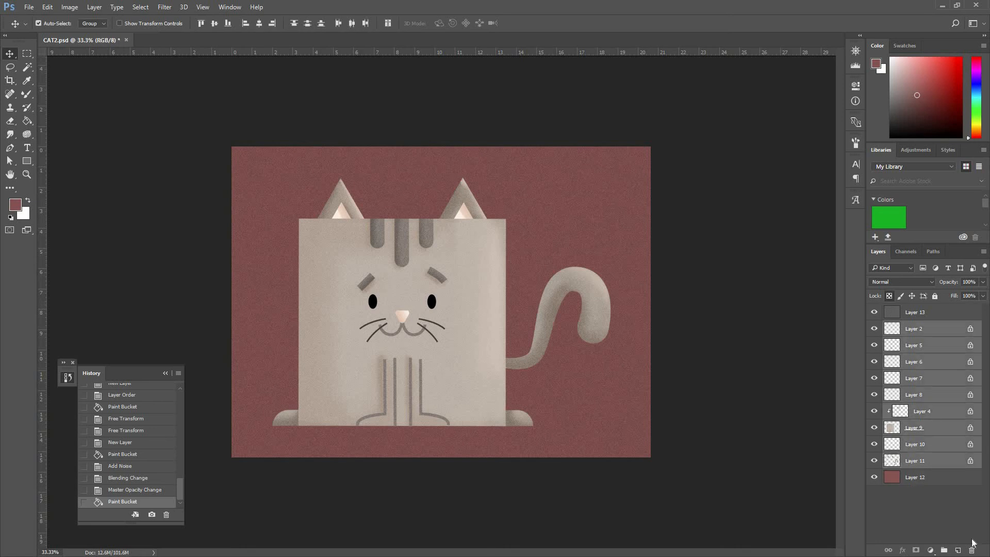
pyautogui.moveTo(946, 497); pyautogui.dragTo(943, 550)
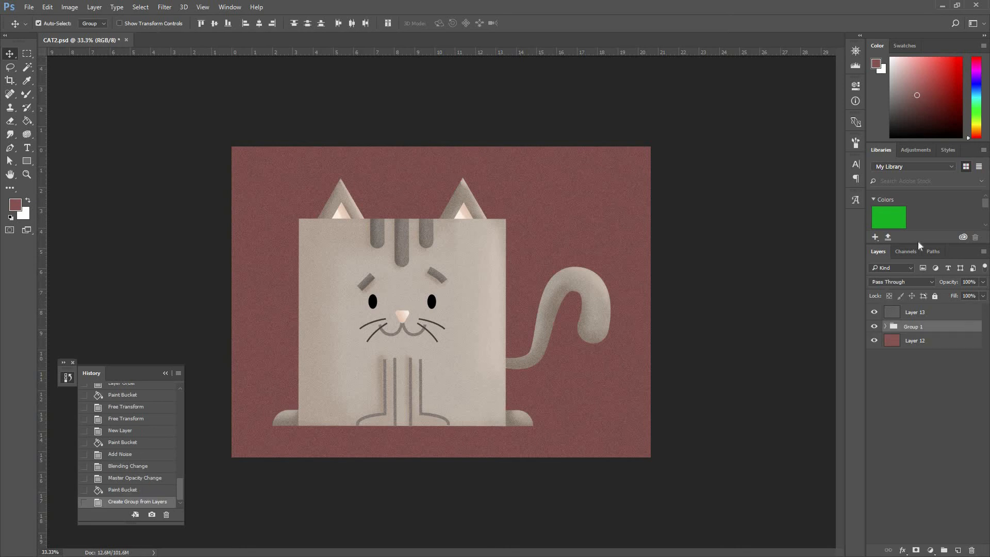
# Step: Try clipping the noise layer to the cat group and inspect the grain against the plain background
pyautogui.click(911, 313)
pyautogui.click(924, 326)
pyautogui.keyDown('alt'); pyautogui.click(927, 319); pyautogui.keyUp('alt')
pyautogui.hotkey('ctrl', '+')
pyautogui.hotkey('ctrl', '+')
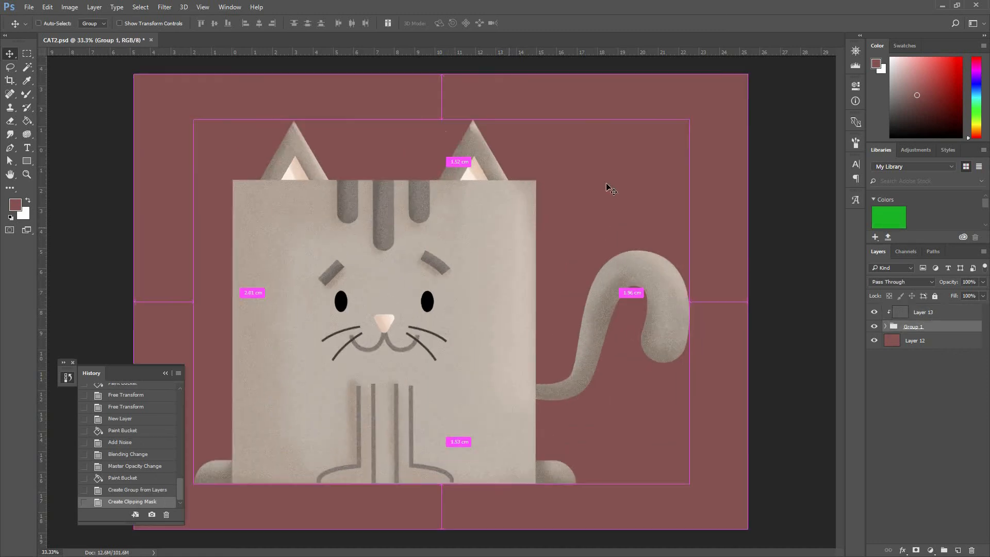
pyautogui.hotkey('ctrl', '+')
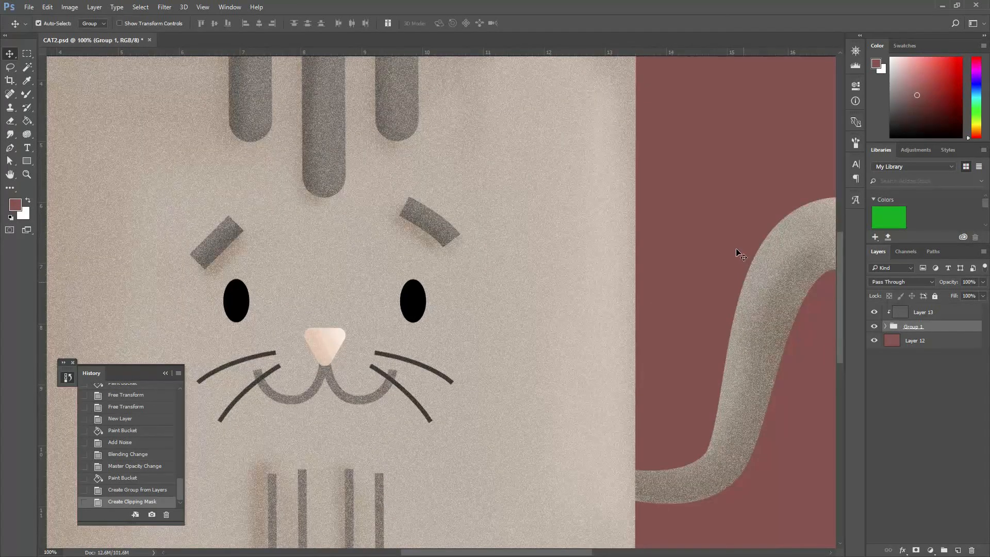
pyautogui.hotkey('ctrl', '-')
pyautogui.hotkey('ctrl', '-')
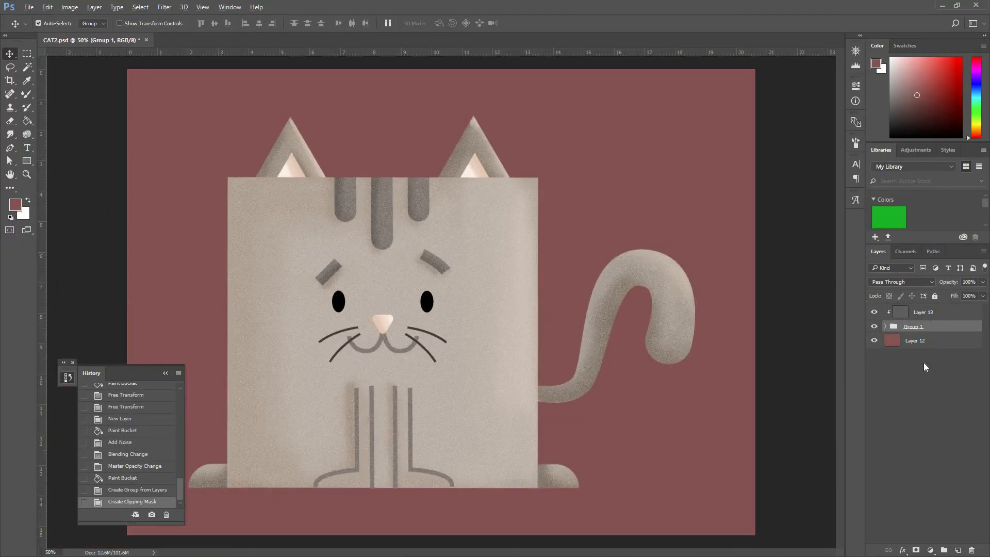
# Step: Release the noise layer's clipping mask from the cat group and deselect all layers
pyautogui.keyDown('alt'); pyautogui.click(923, 319); pyautogui.keyUp('alt')
pyautogui.click(694, 98)
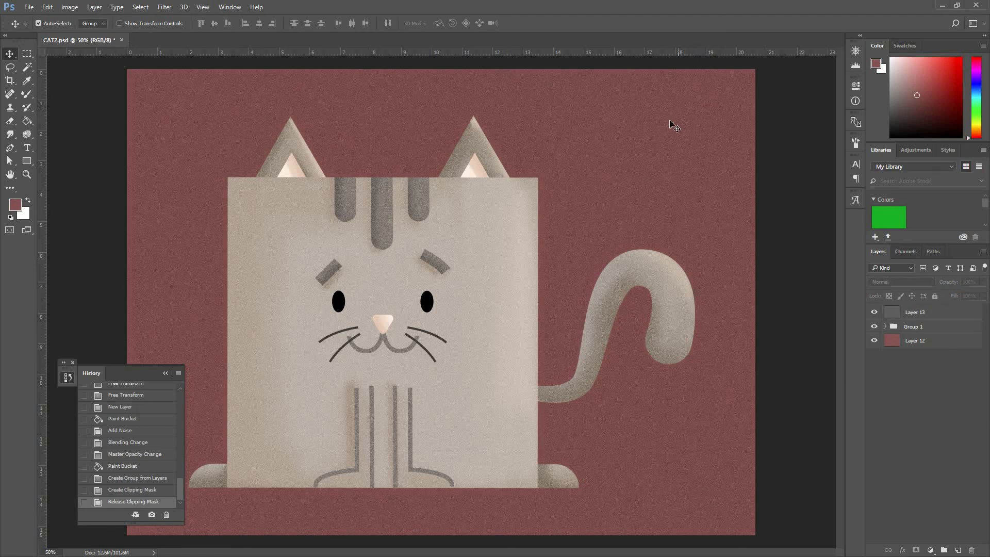
pyautogui.hotkey('ctrl', '-')
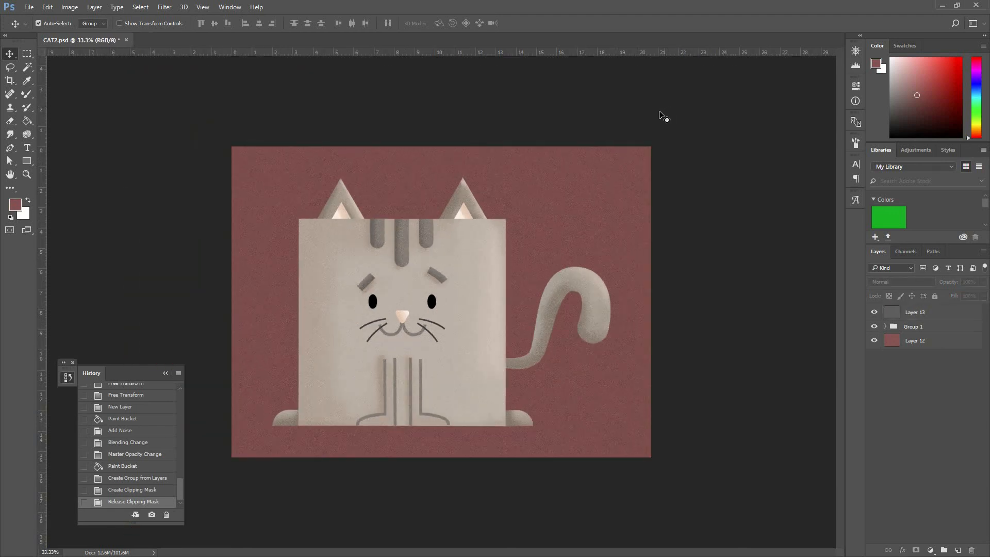